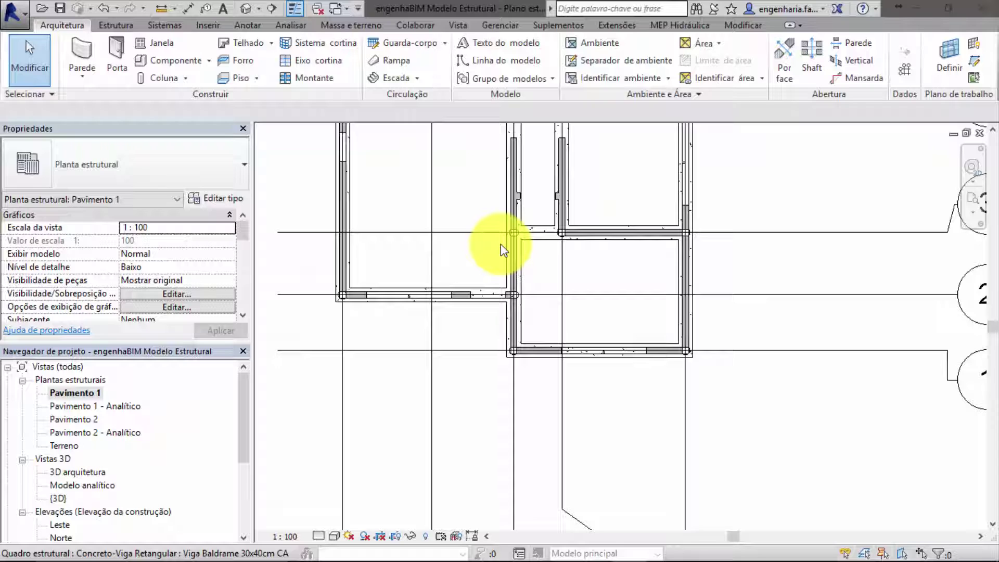
- Switch from Revit to the Google Chrome window
key("alt+Tab")
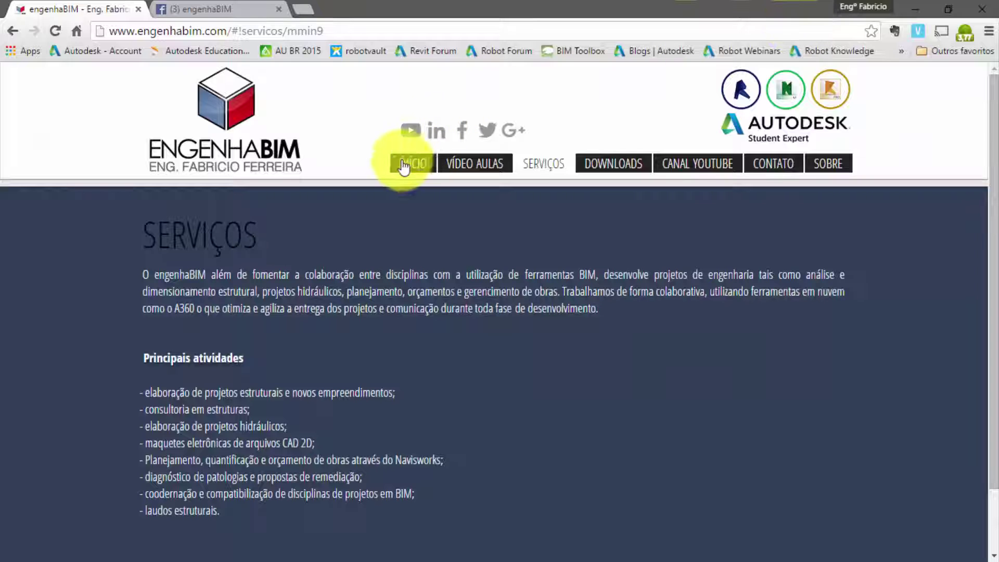
- Go to the engenhaBIM home page and scroll through its Facebook page
left_click(403, 167)
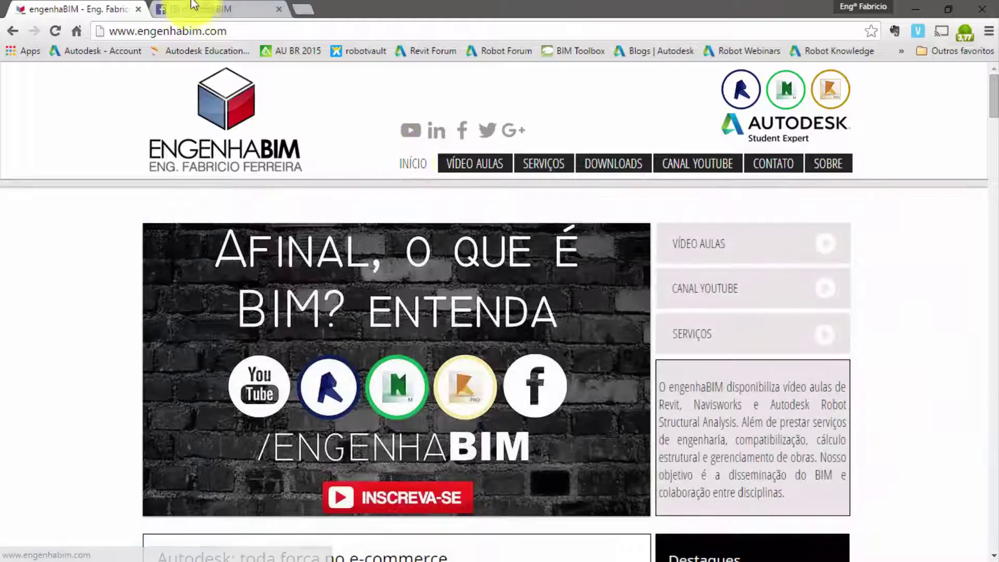
left_click(203, 8)
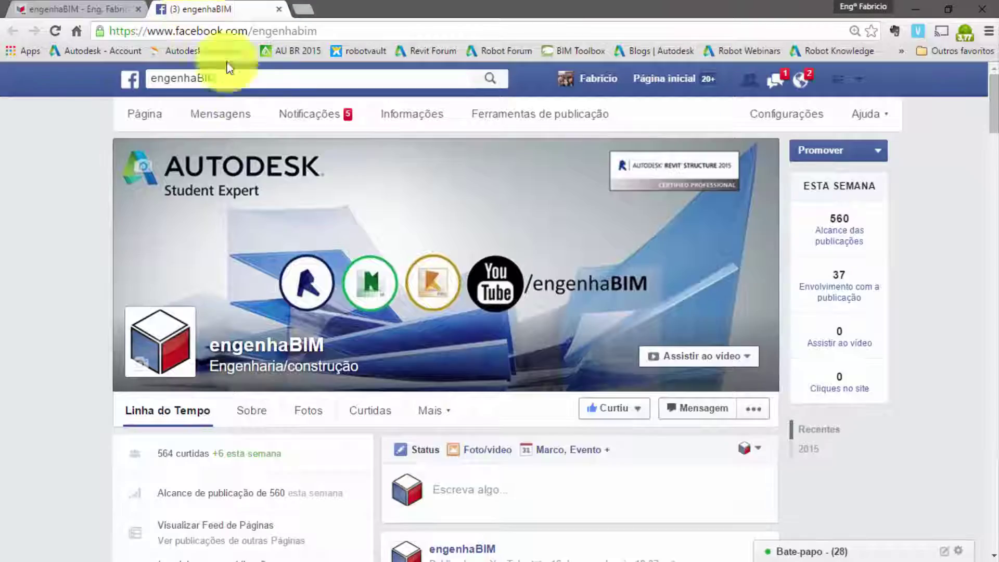
scroll(452, 104, "down", 4)
scroll(565, 219, "down", 3)
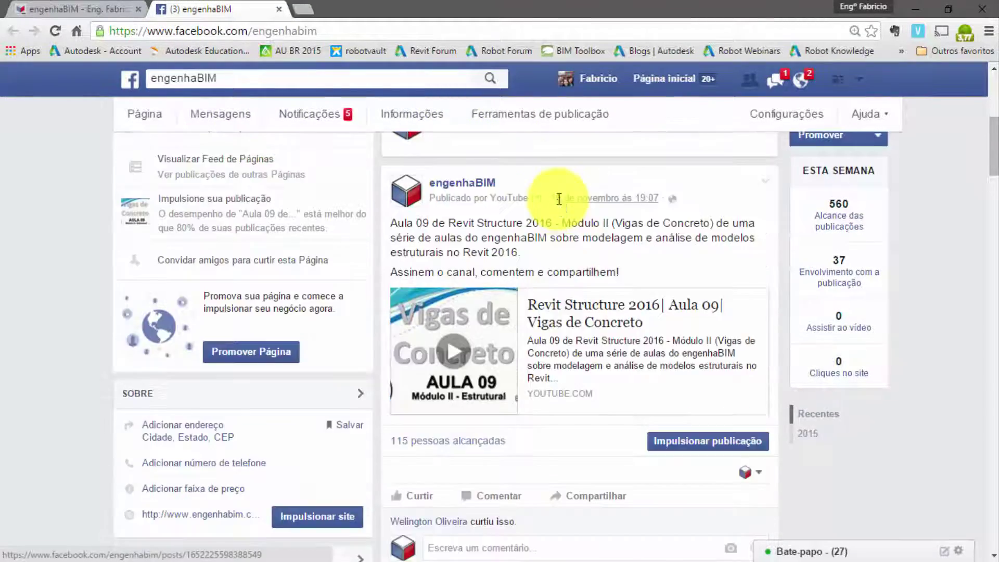
scroll(546, 212, "down", 6)
scroll(499, 229, "up", 6)
scroll(456, 245, "up", 7)
- Browse the engenhaBIM website, revisit Facebook, then return to Revit
left_click(77, 7)
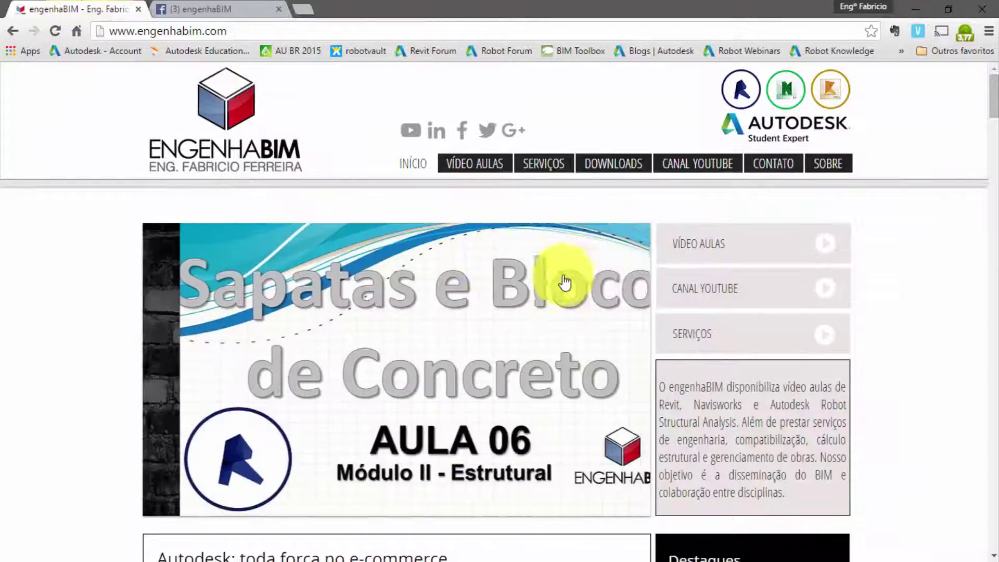
scroll(557, 244, "down", 3)
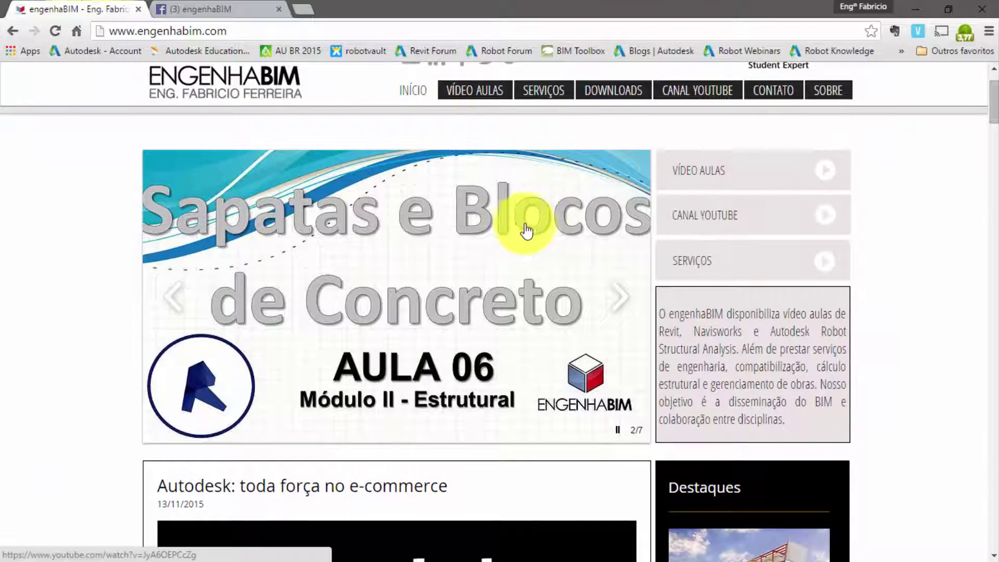
scroll(525, 213, "down", 4)
scroll(526, 210, "down", 4)
scroll(525, 216, "down", 4)
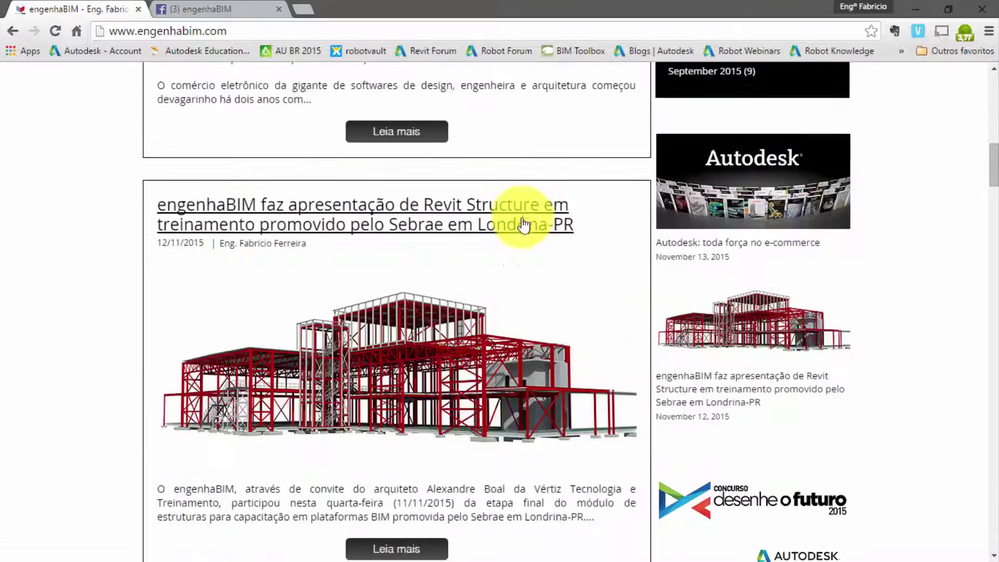
scroll(508, 223, "down", 4)
scroll(582, 290, "up", 15)
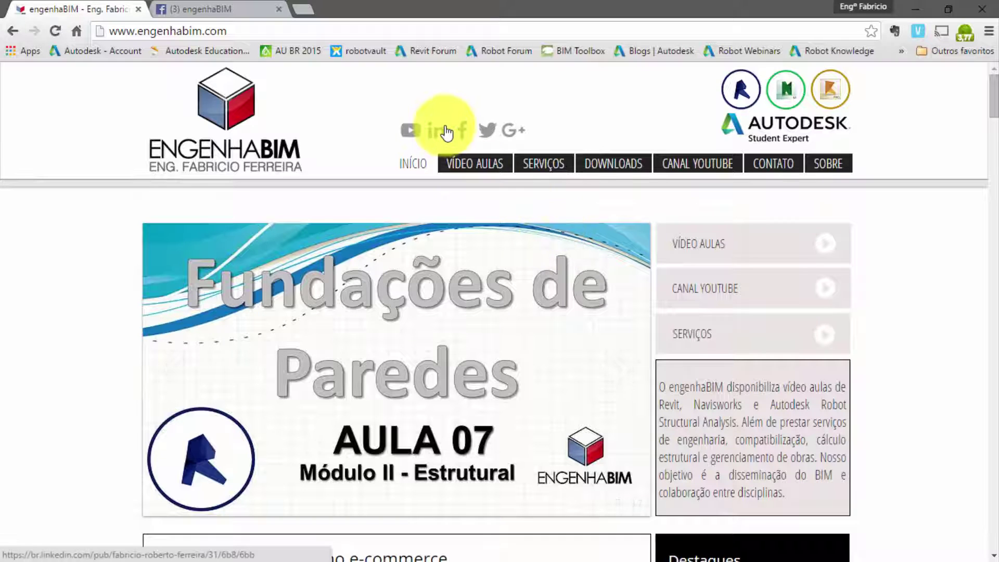
left_click(245, 9)
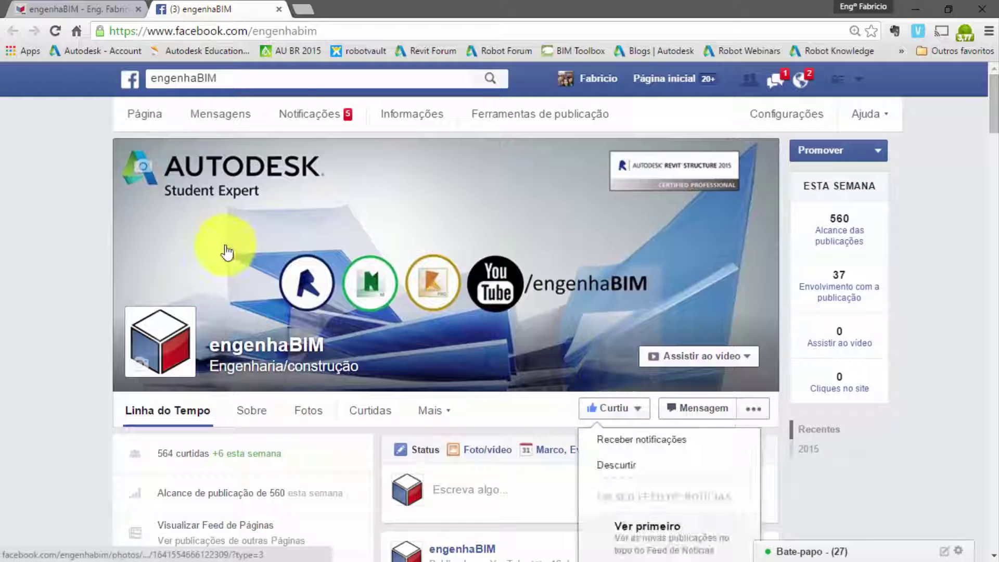
key("alt+Tab")
key("alt+Tab")
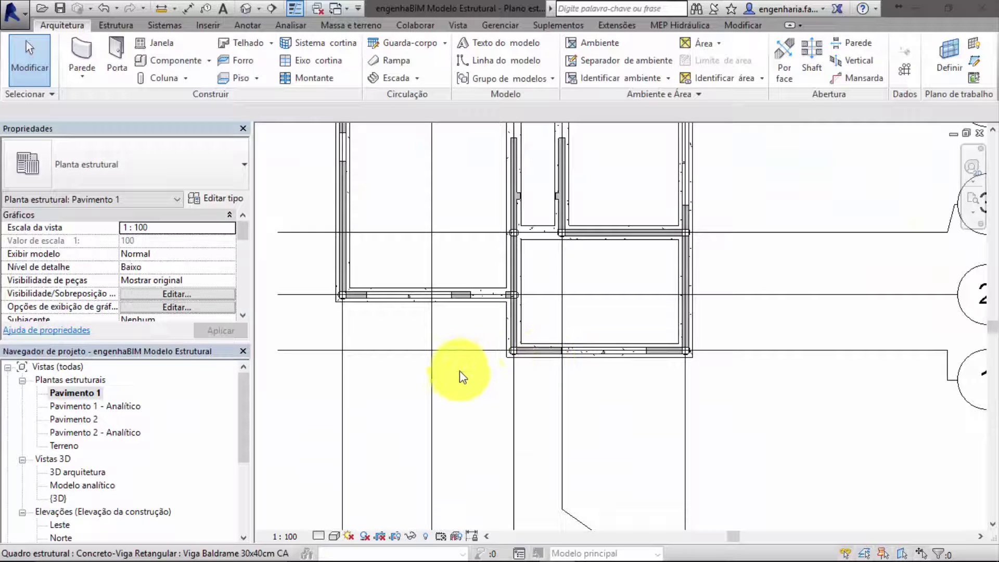
- Select the linked architectural model and orbit the default 3D view to a higher front angle
scroll(525, 363, "up", 2)
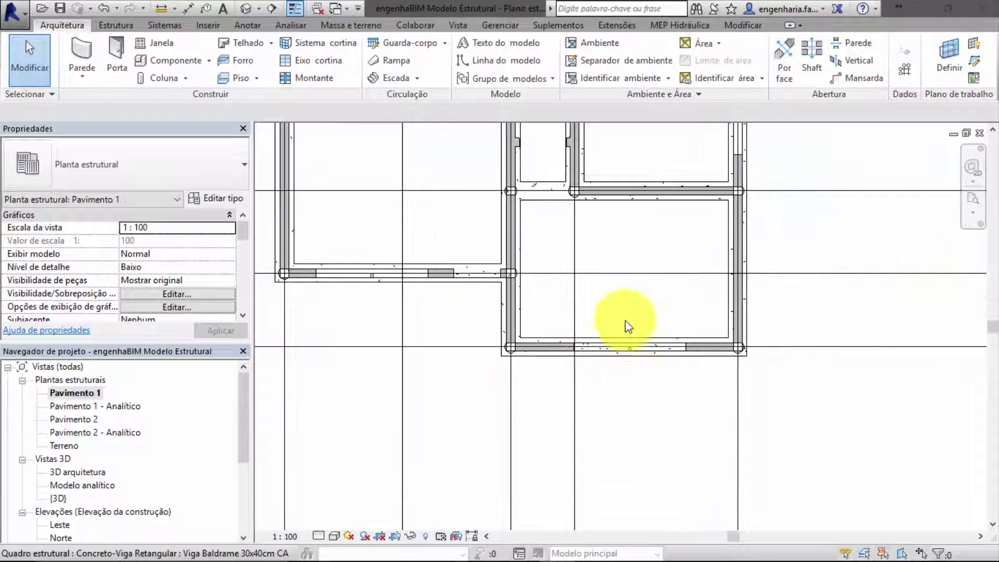
left_click(628, 301)
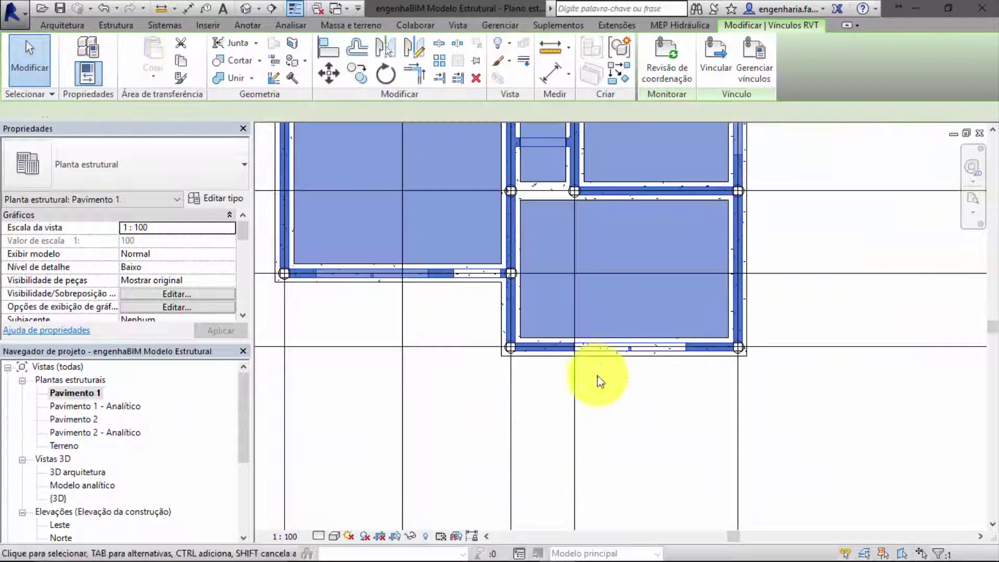
left_click(246, 8)
mouse_move(580, 290)
middle_mouse_down("shift")
mouse_move(368, 217)
mouse_move(466, 295)
middle_mouse_up("shift")
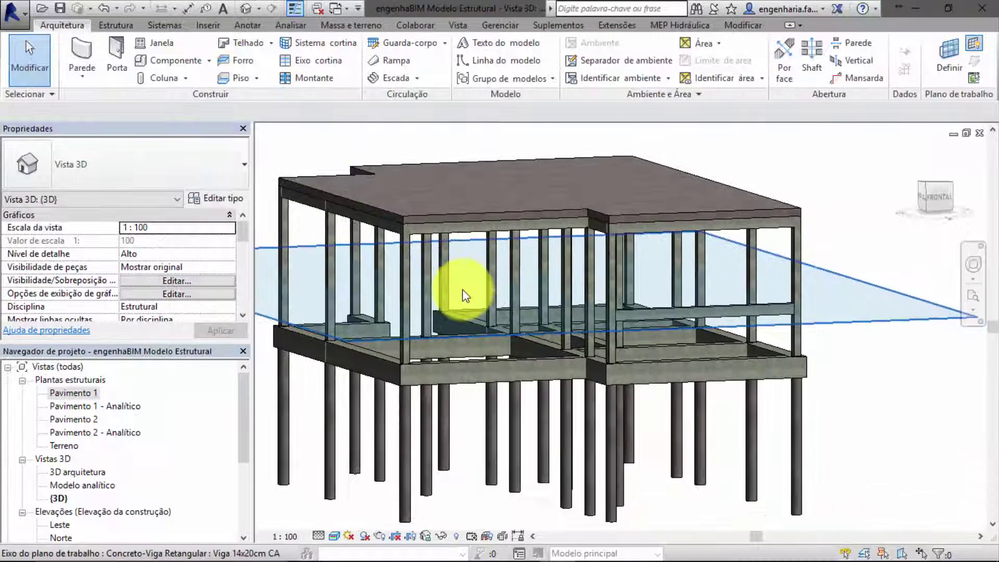
- Select the front grade beam in 3D arquitetura and locate it in the Pavimento 1 plan
double_click(78, 471)
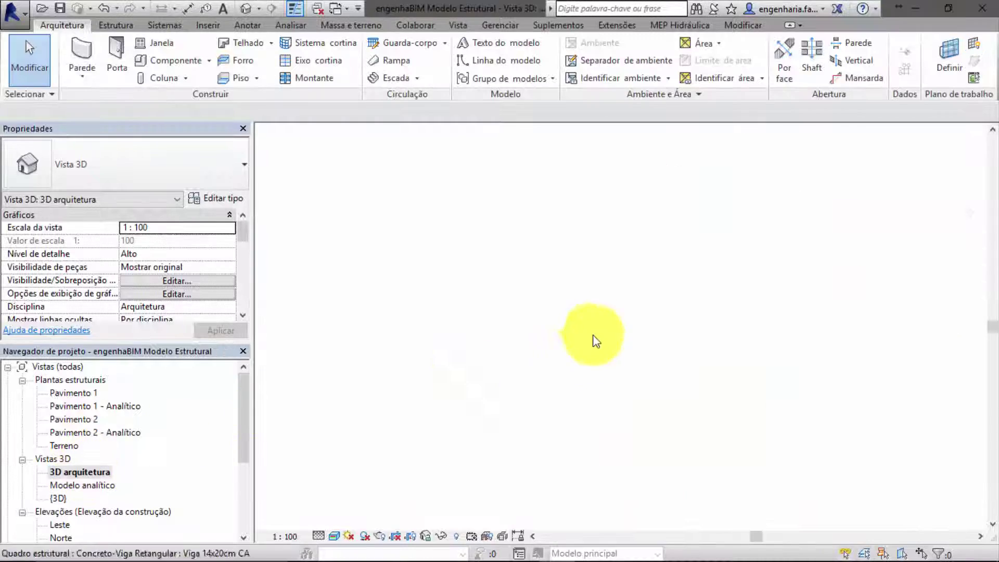
mouse_move(597, 328)
middle_mouse_down("shift")
mouse_move(642, 290)
mouse_move(676, 313)
middle_mouse_up("shift")
scroll(726, 384, "up", 5)
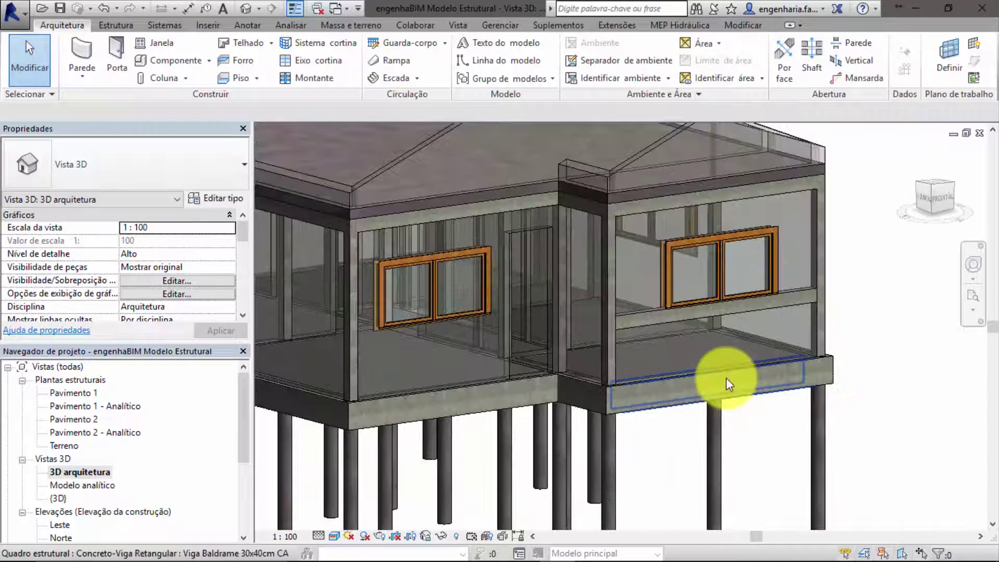
left_click(727, 384)
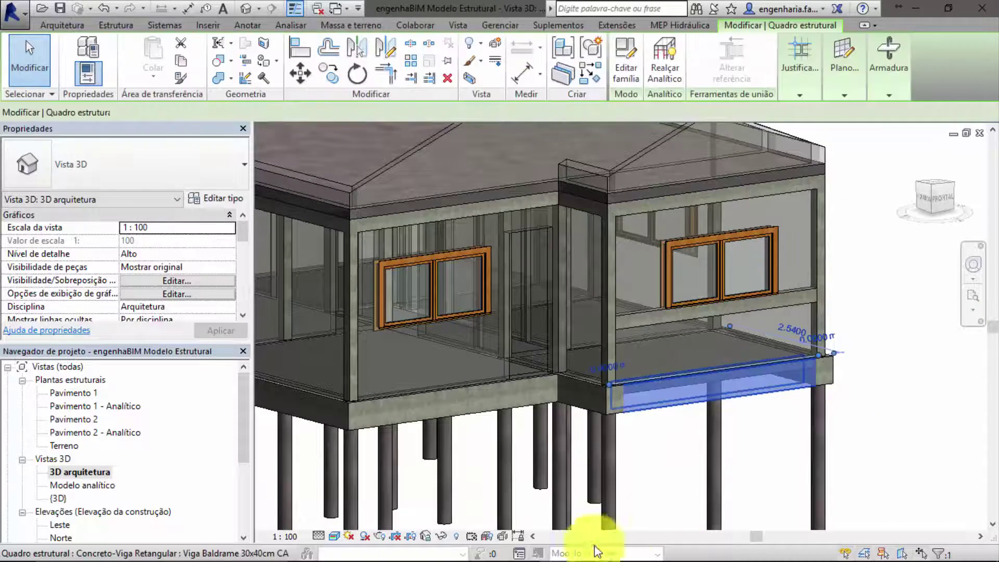
double_click(86, 394)
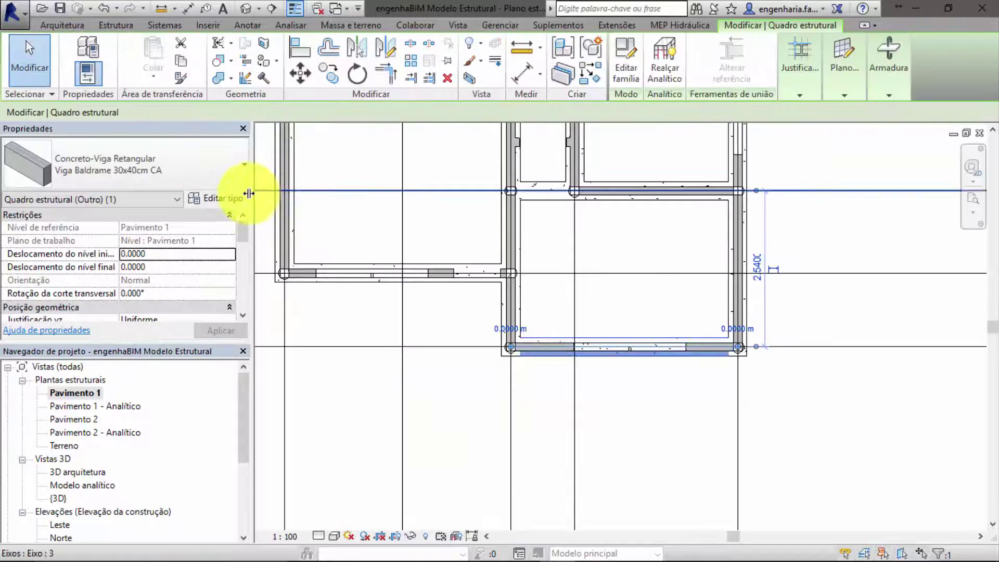
scroll(598, 378, "up", 2)
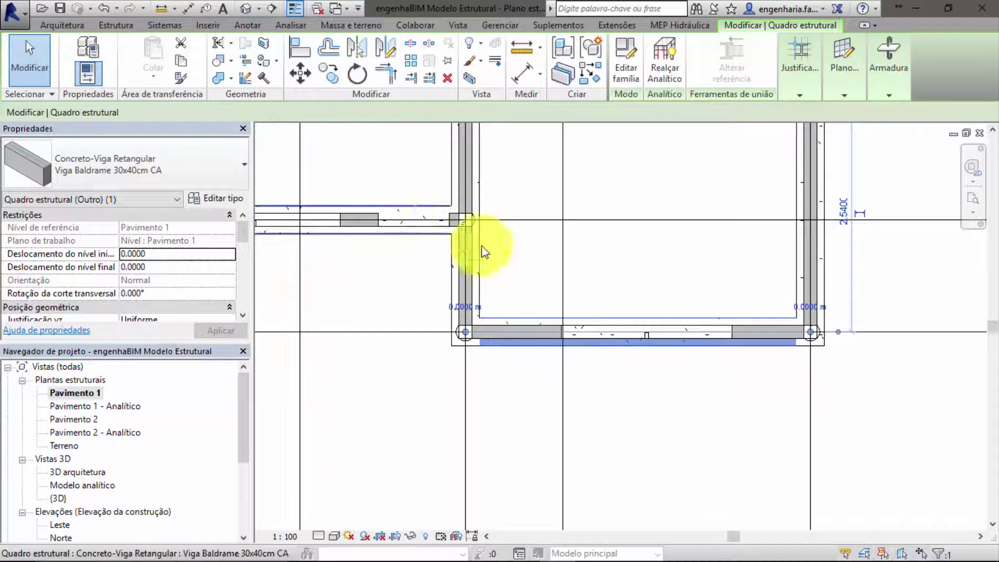
- Draw a section line across the front grade beam
left_click(274, 8)
left_click(605, 232)
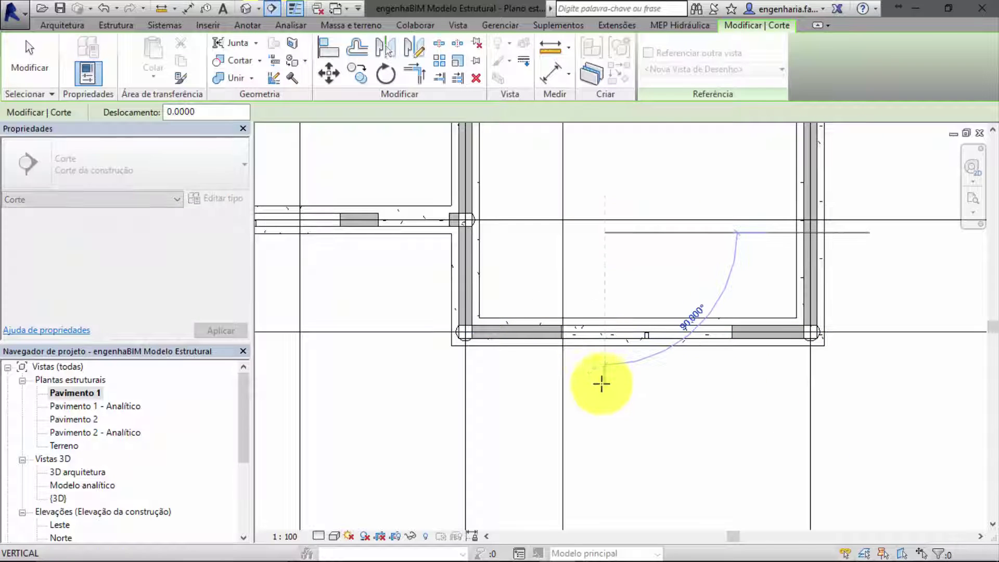
left_click(602, 387)
left_click(599, 444)
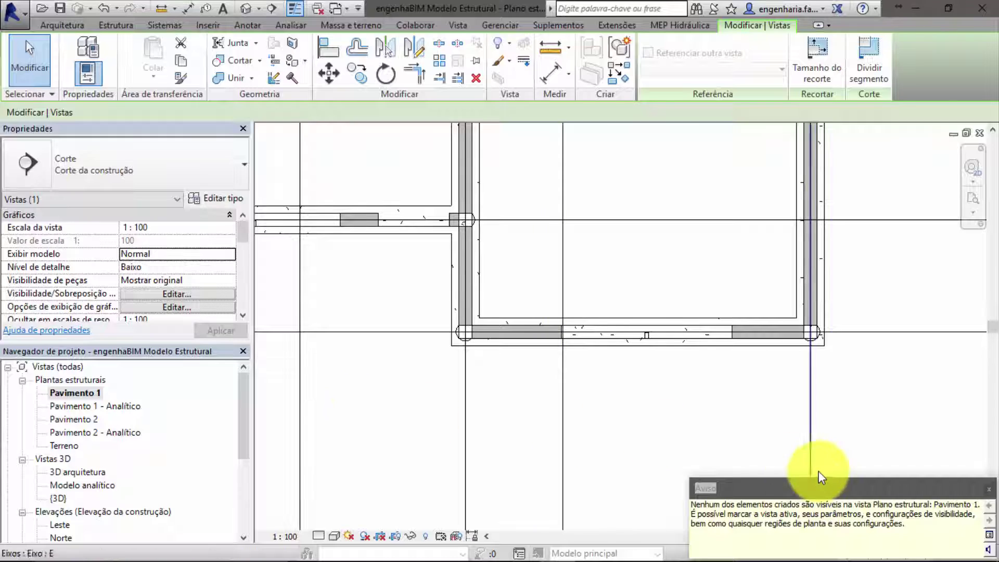
key("Escape")
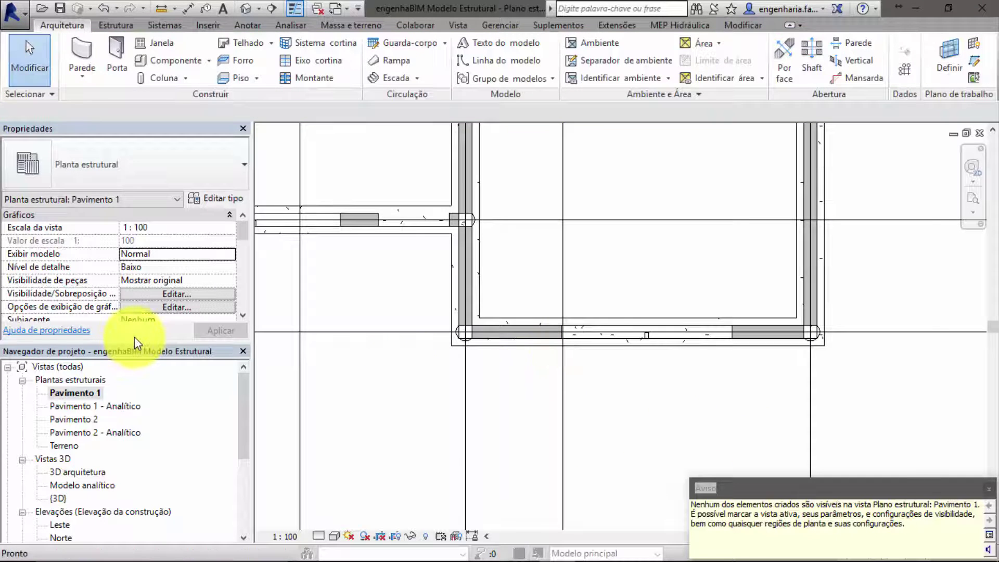
- Review annotation categories in Visibility/Graphics without changes, then open Pavimento 2
key("v")
key("g")
left_click(492, 131)
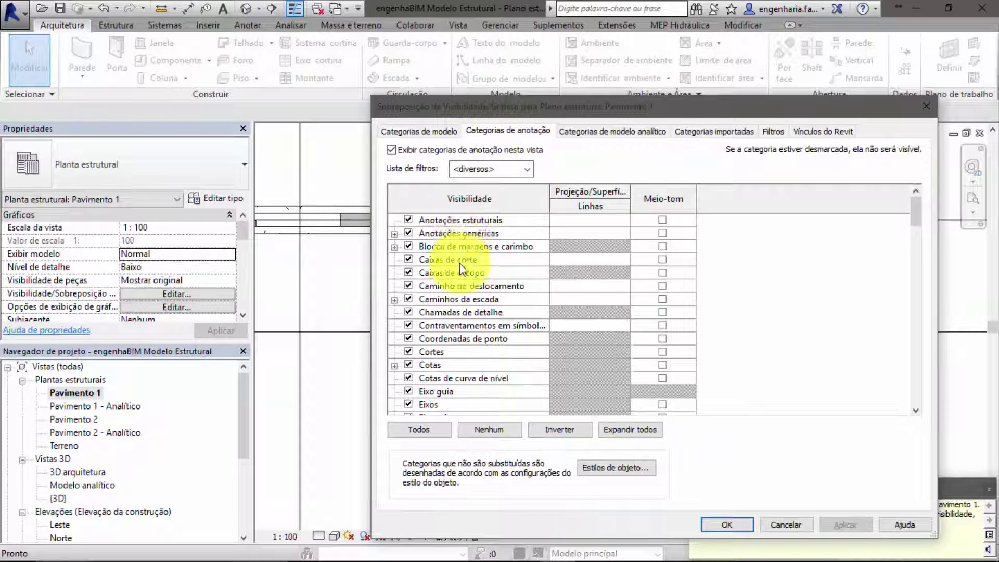
scroll(460, 264, "down", 1)
scroll(457, 286, "down", 1)
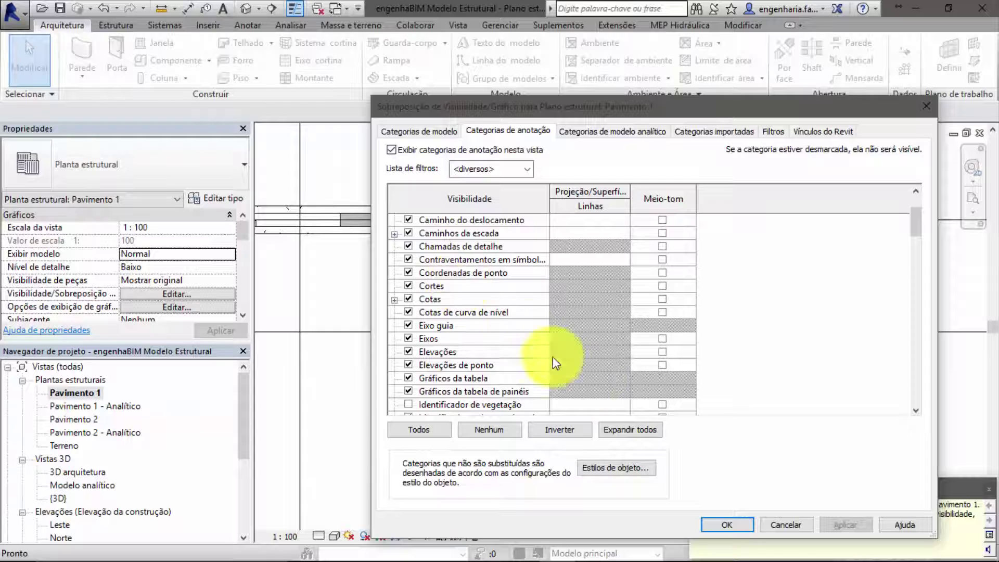
left_click(778, 525)
double_click(85, 419)
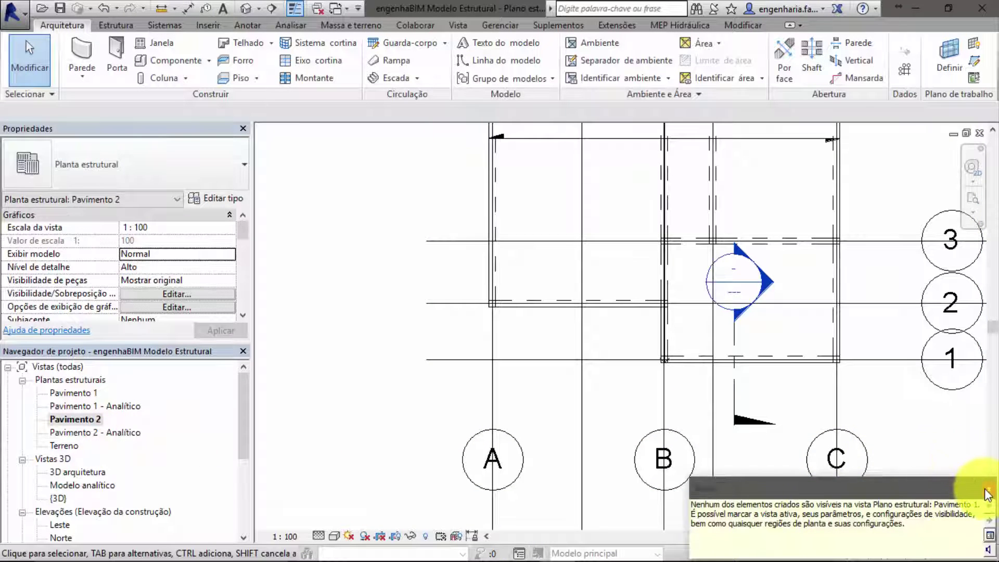
- Open Corte 1 and stretch its crop region down to reveal Nível 1
double_click(763, 281)
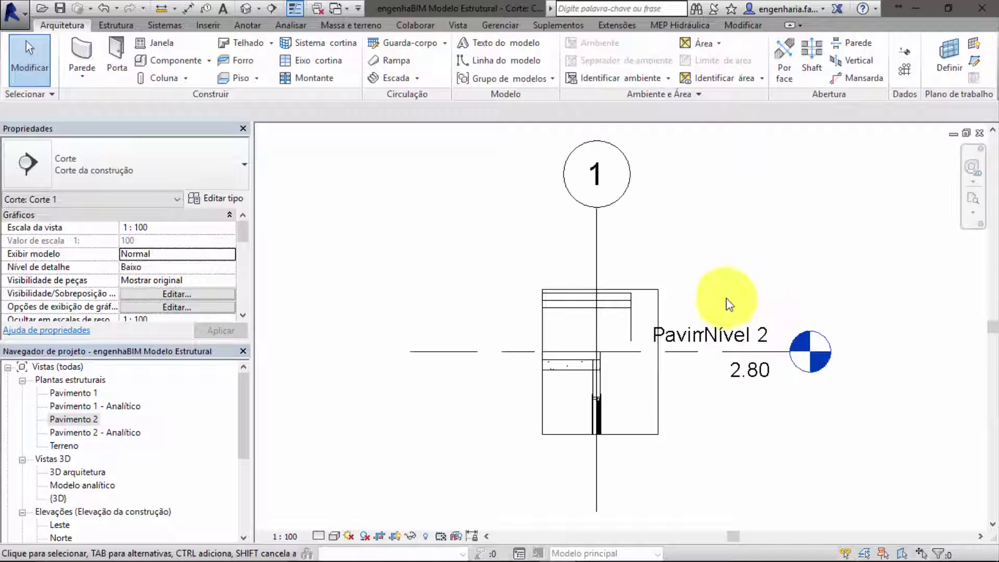
left_click(635, 435)
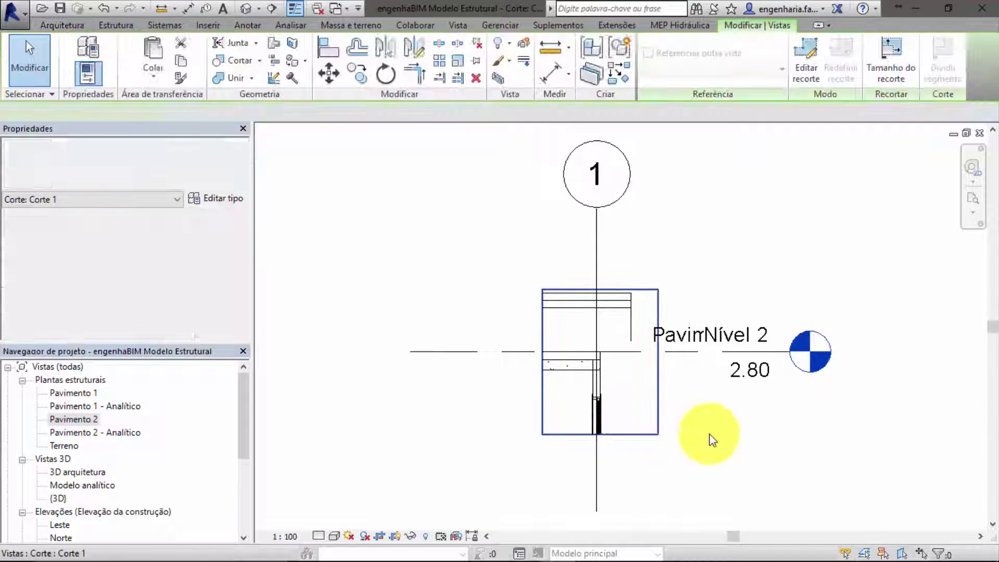
mouse_move(712, 439)
middle_mouse_down()
mouse_move(733, 303)
mouse_move(567, 286)
middle_mouse_up()
left_click_drag(569, 287, 557, 479)
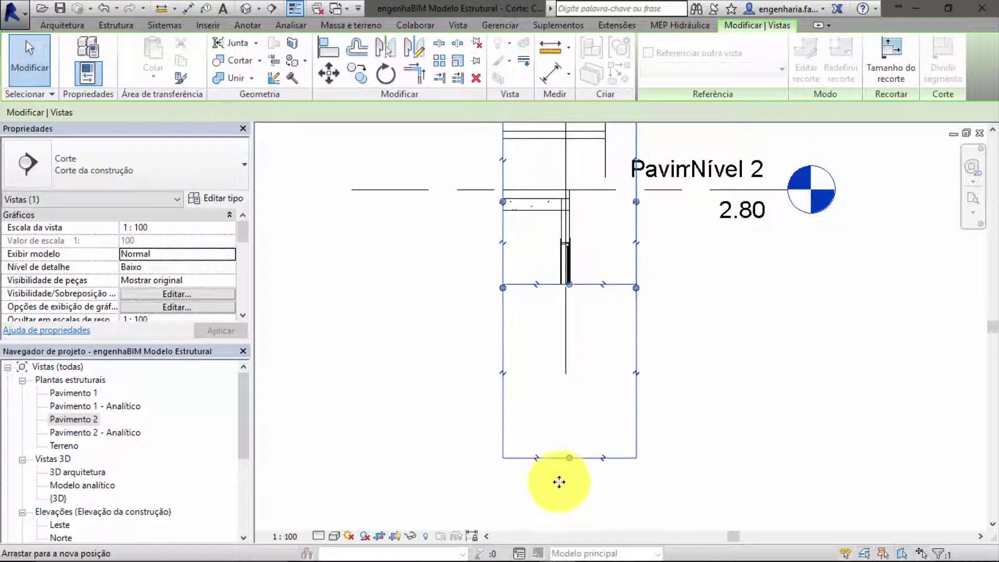
scroll(564, 377, "up", 5)
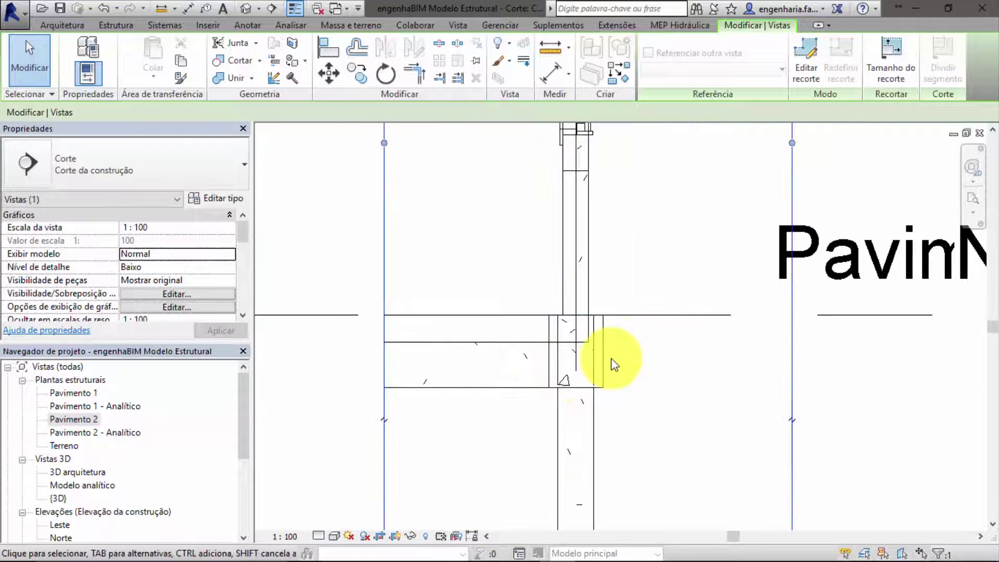
scroll(598, 333, "down", 3)
scroll(588, 268, "down", 1)
- Adjust the crop region's top and bottom edges to frame the beam at Nível 1
mouse_move(584, 249)
middle_mouse_down()
mouse_move(580, 385)
mouse_move(565, 434)
middle_mouse_up()
left_click_drag(560, 227, 546, 475)
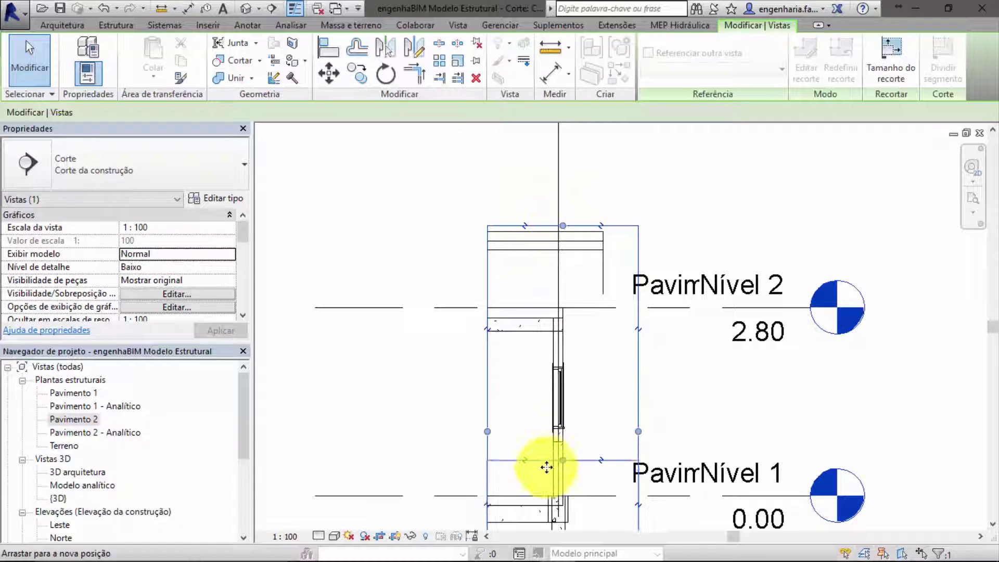
middle_click_drag(547, 475, 667, 241)
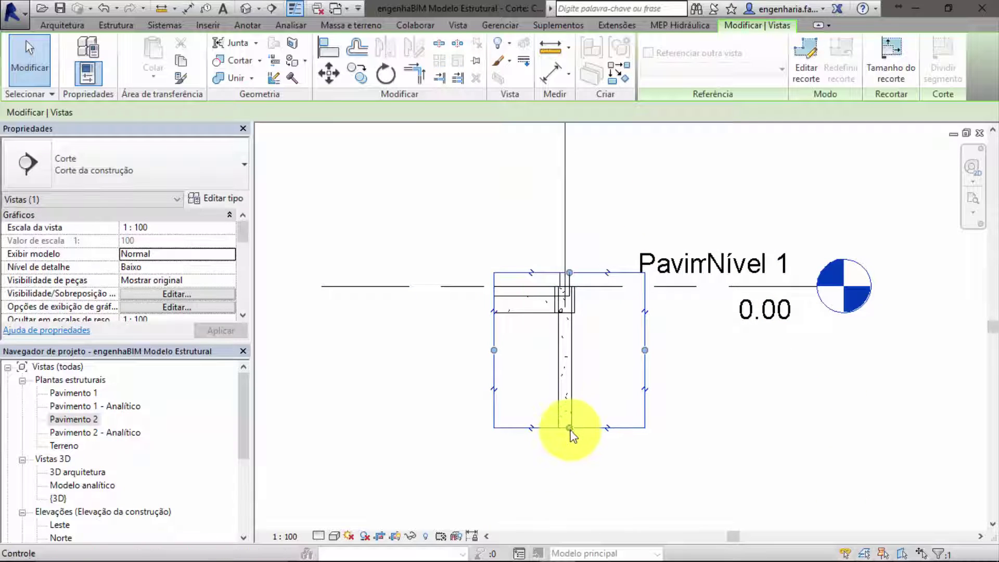
left_click_drag(570, 427, 571, 349)
scroll(570, 345, "up", 5)
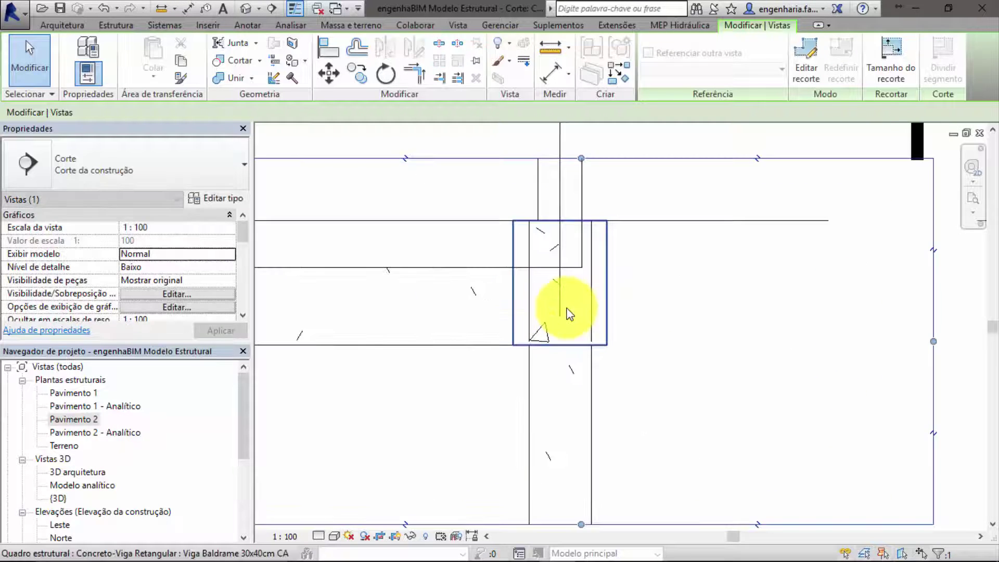
- Select the Viga Baldrame 30x40cm CA beam and temporarily isolate it in Corte 1
left_click(606, 312)
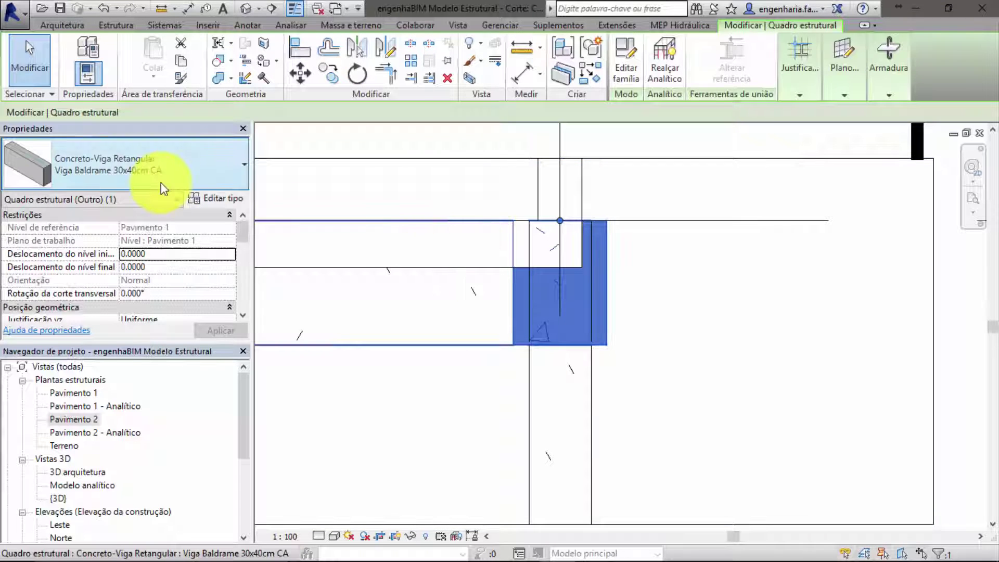
left_click(647, 283)
left_click(608, 291)
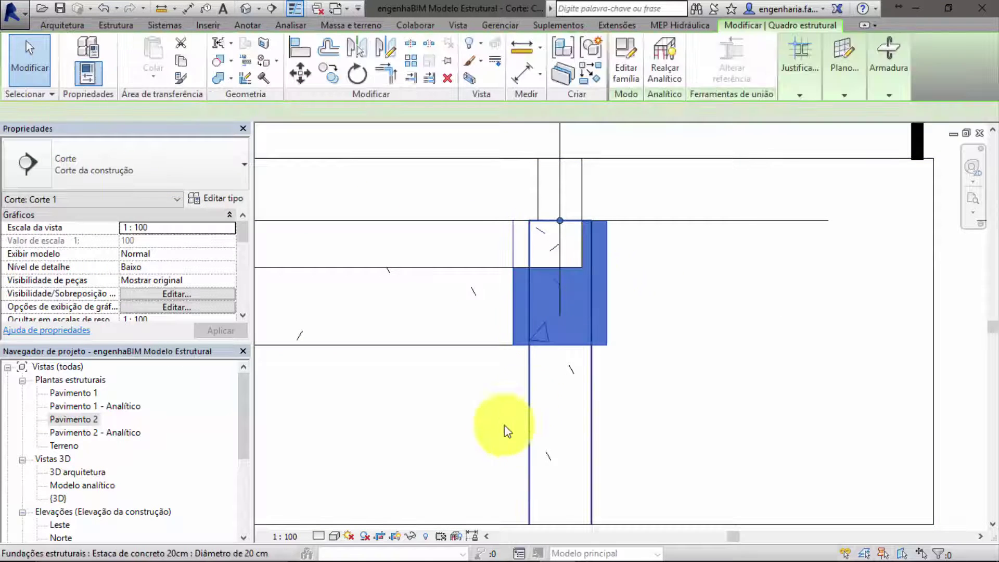
left_click(412, 536)
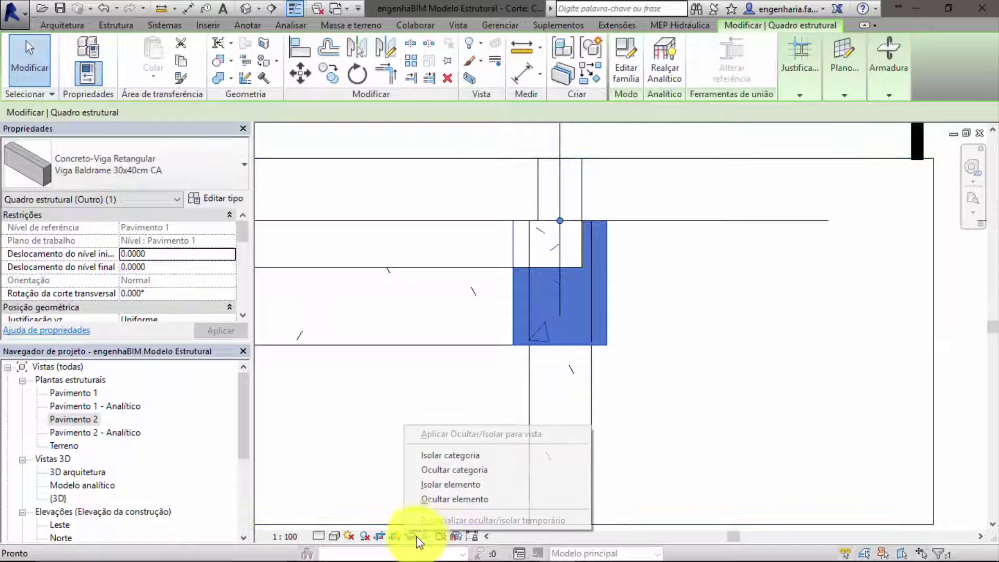
left_click(454, 485)
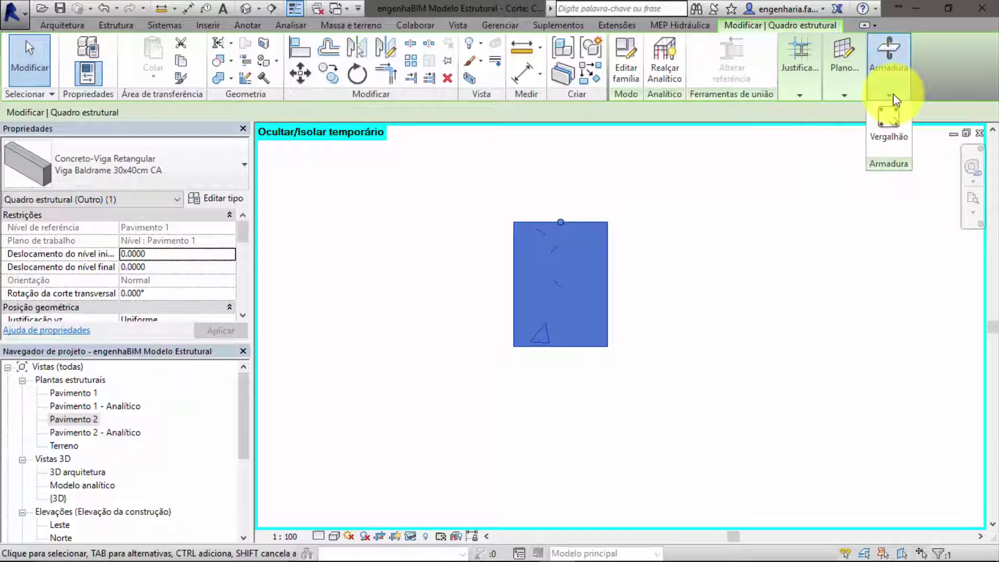
- Start Vergalhão rebar placement on the current work plane, dismissing the hooks notice
left_click(886, 136)
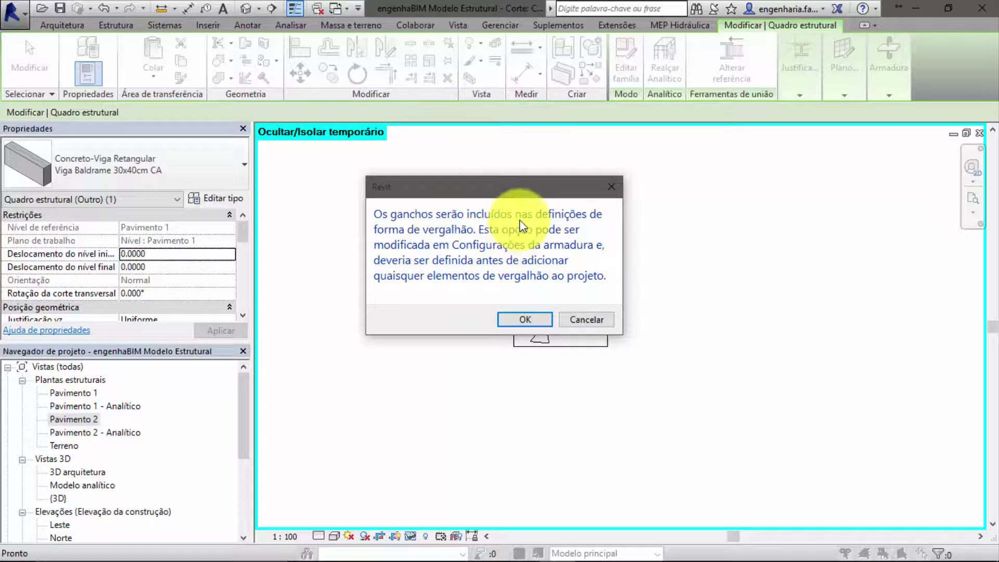
left_click(524, 319)
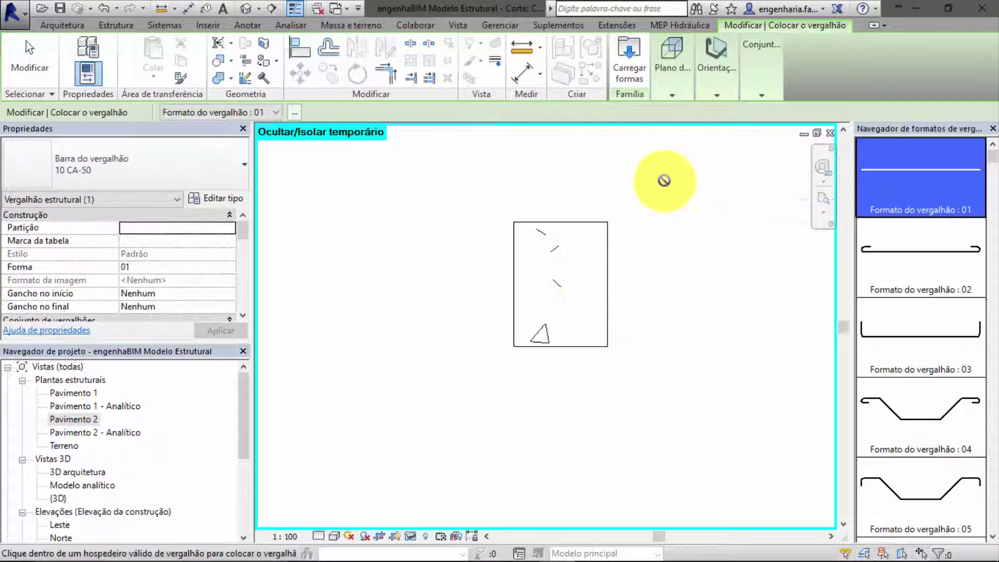
left_click(679, 97)
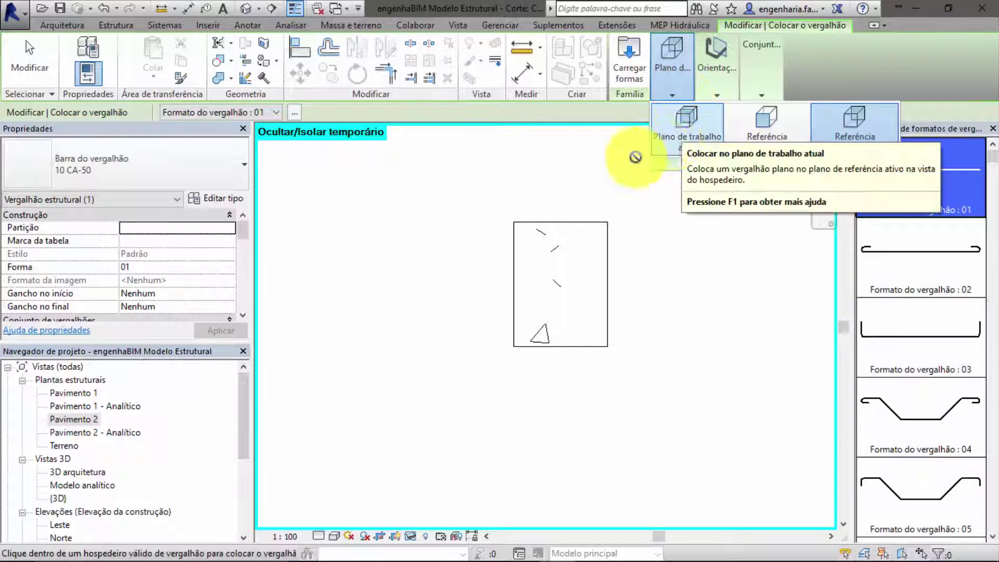
left_click(667, 96)
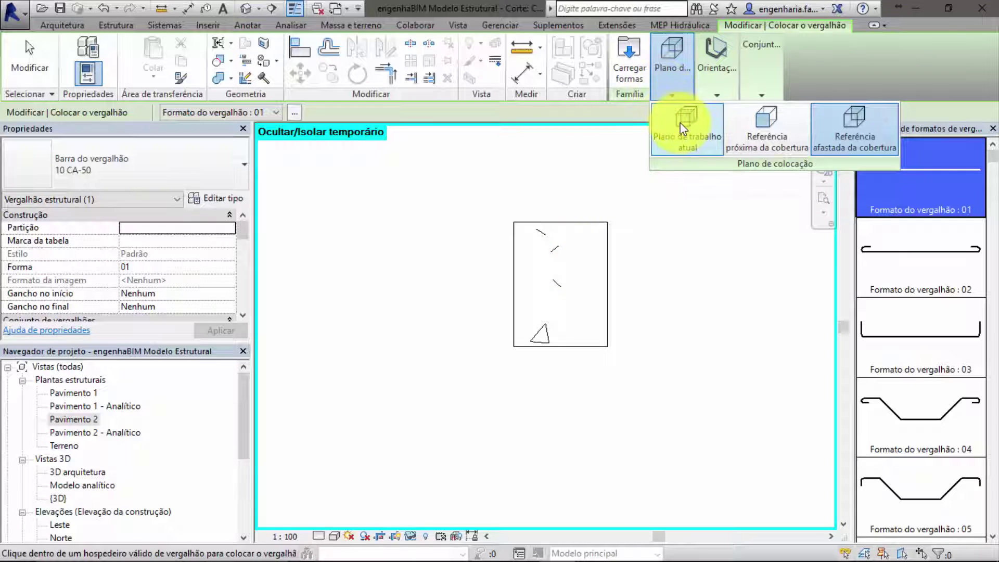
left_click(675, 135)
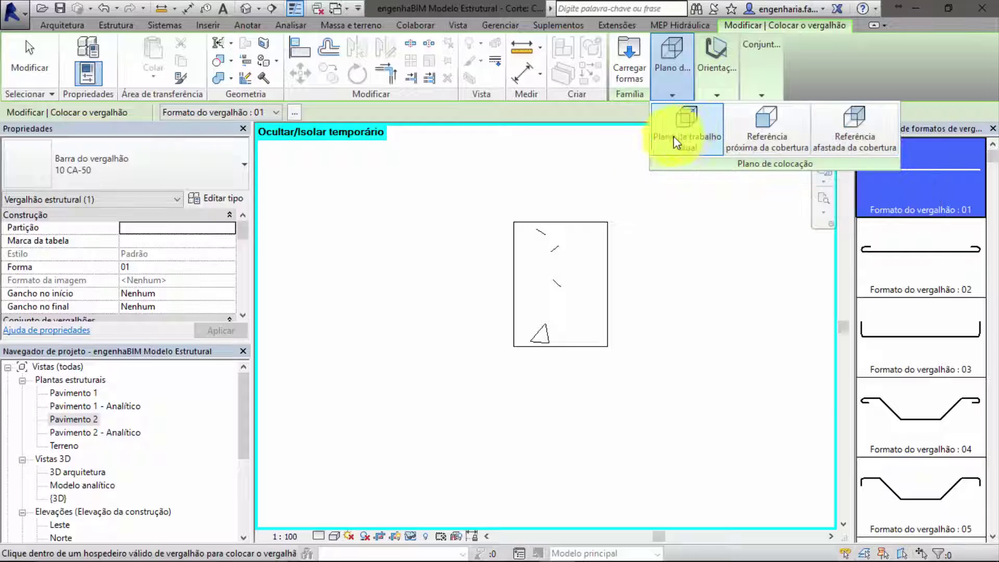
left_click(661, 76)
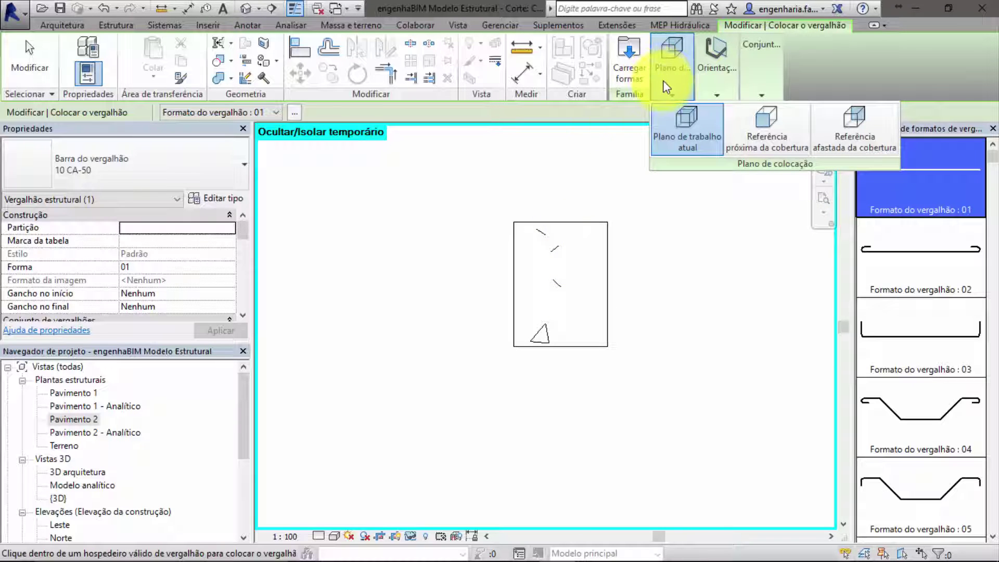
left_click(698, 44)
left_click(686, 69)
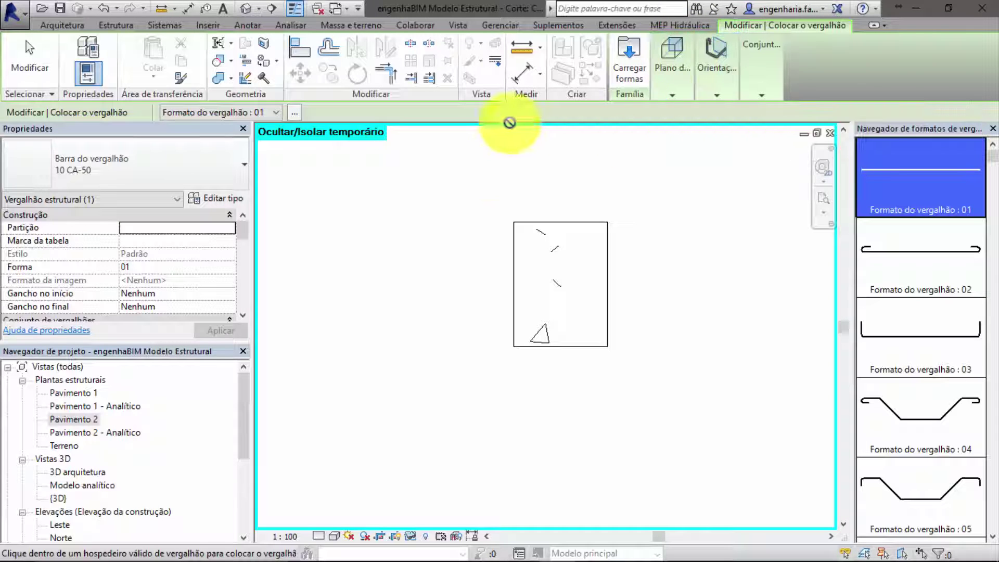
left_click(706, 96)
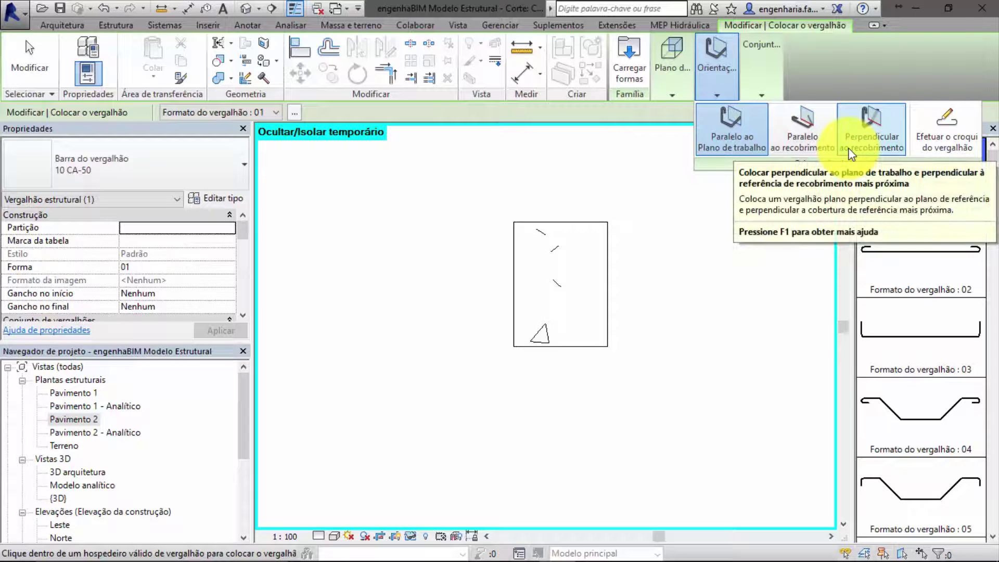
mouse_move(871, 131)
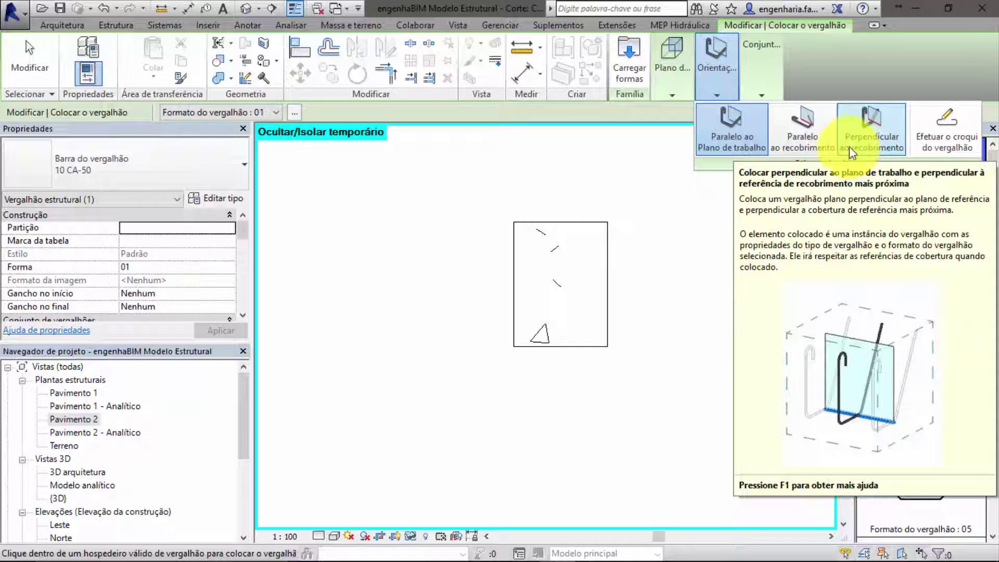
- Choose closed stirrup shape 22 oriented parallel to the work plane
left_click(804, 132)
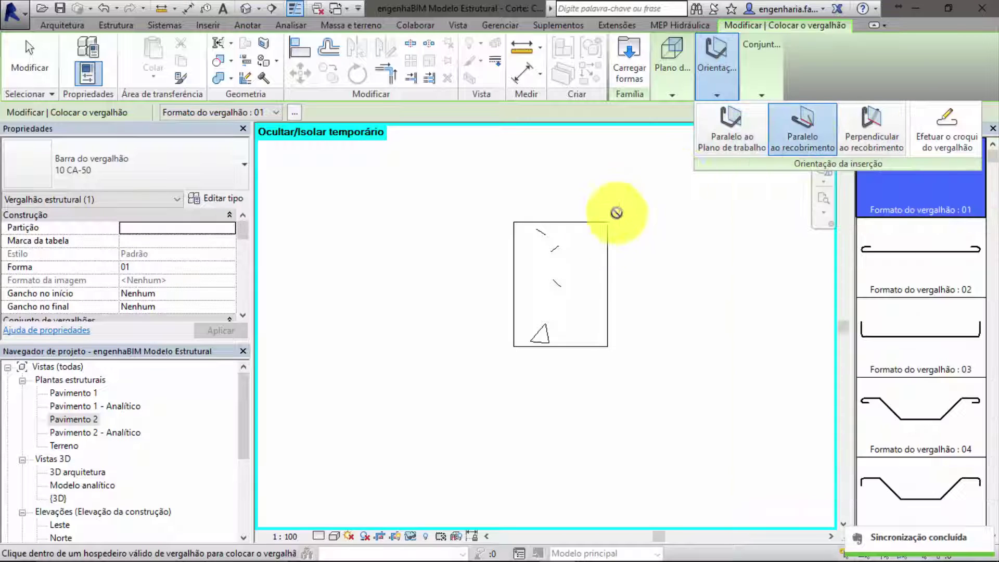
scroll(925, 268, "down", 3)
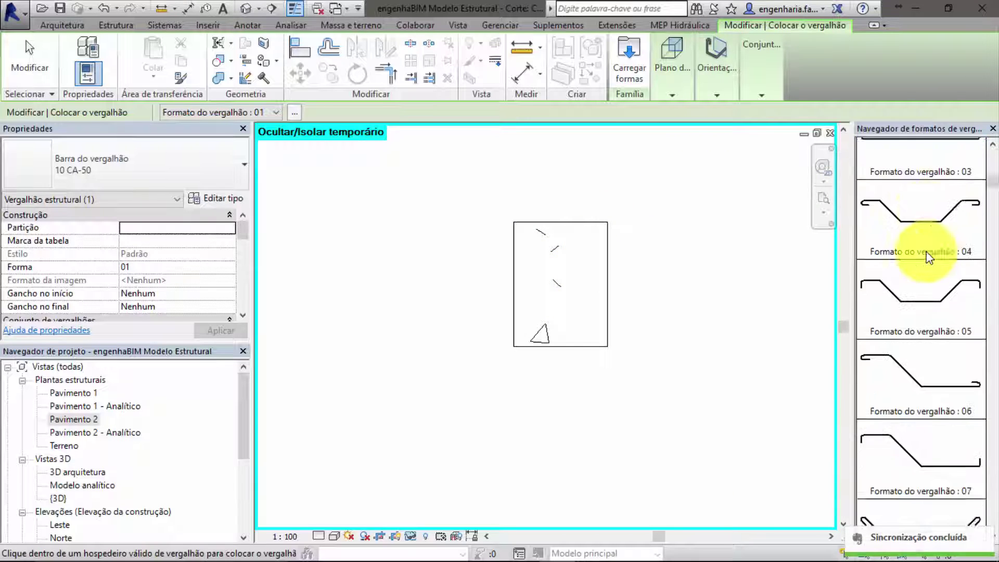
scroll(926, 252, "down", 4)
scroll(924, 254, "down", 3)
scroll(923, 255, "down", 2)
scroll(923, 255, "down", 3)
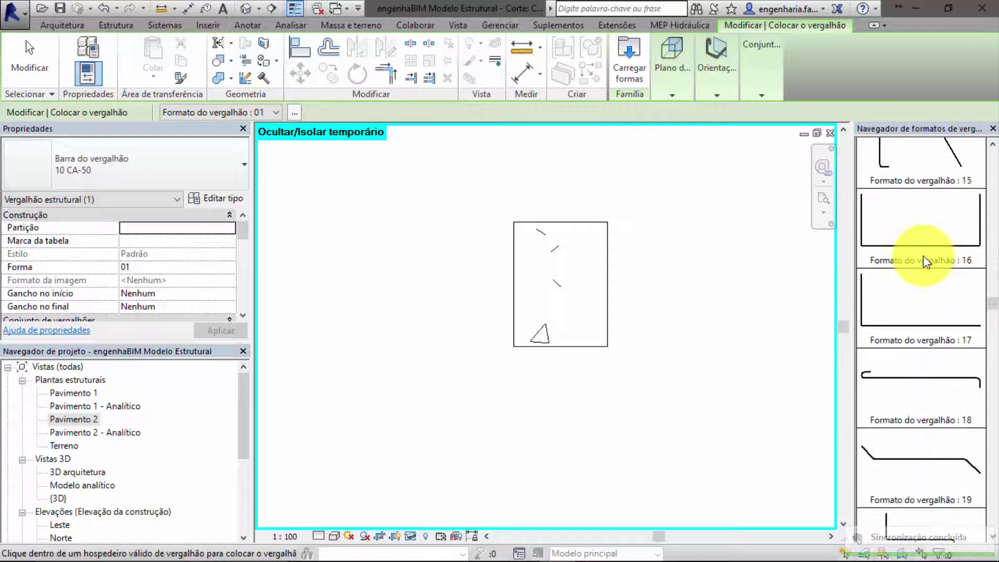
scroll(923, 255, "down", 2)
scroll(923, 255, "down", 2)
left_click(898, 356)
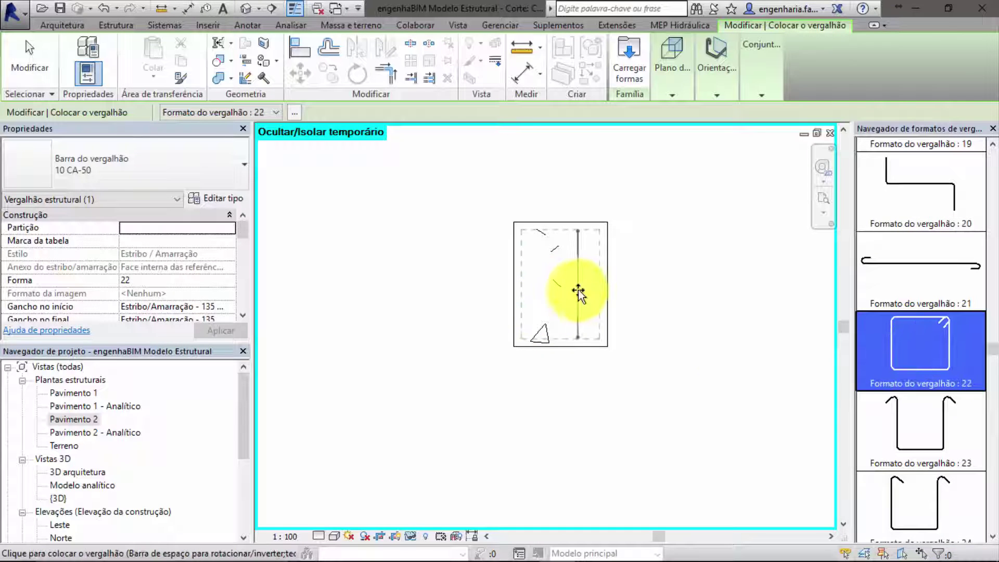
left_click(717, 96)
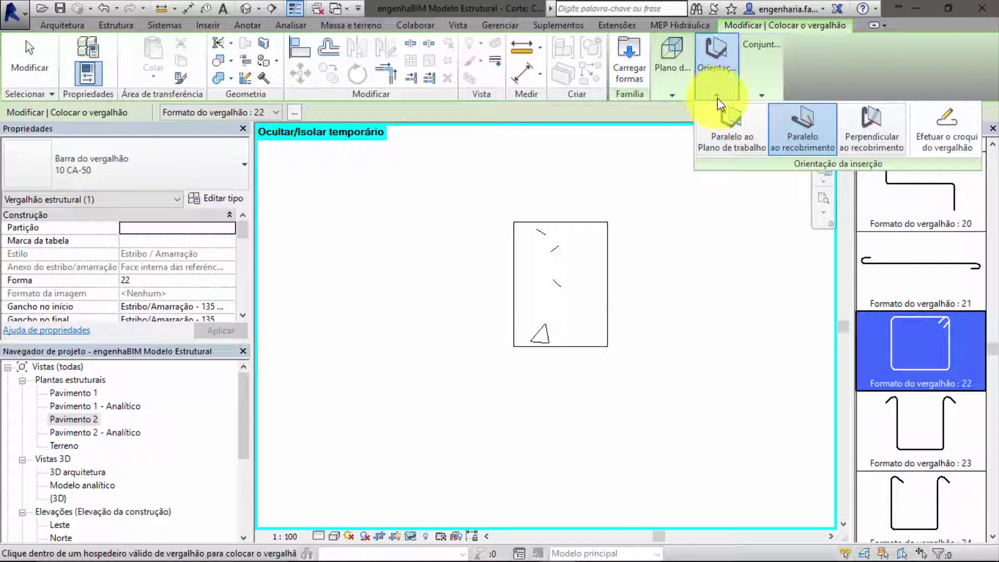
left_click(735, 140)
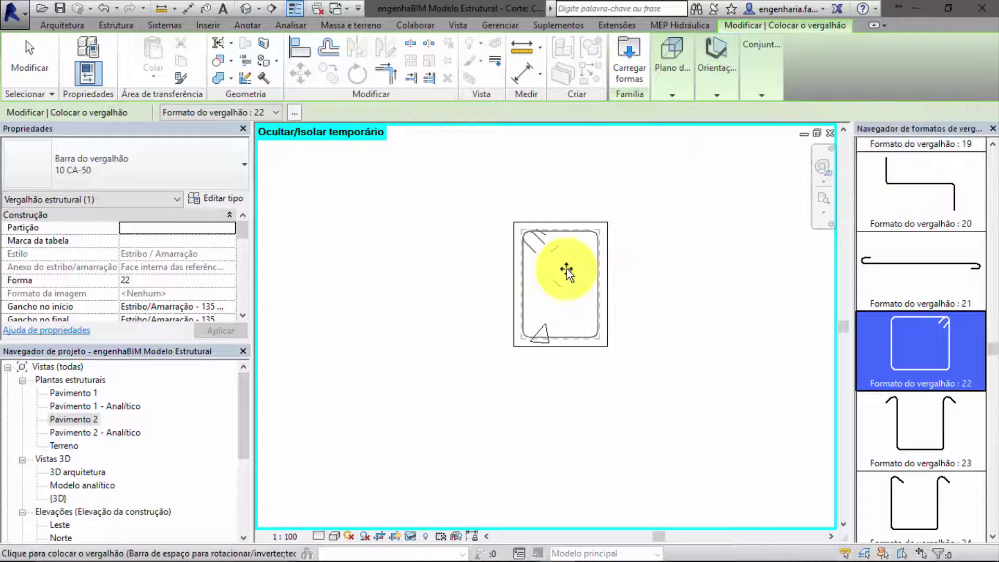
- Set the rebar bar type to 6.3 CA-50
left_click(192, 172)
scroll(131, 250, "down", 1)
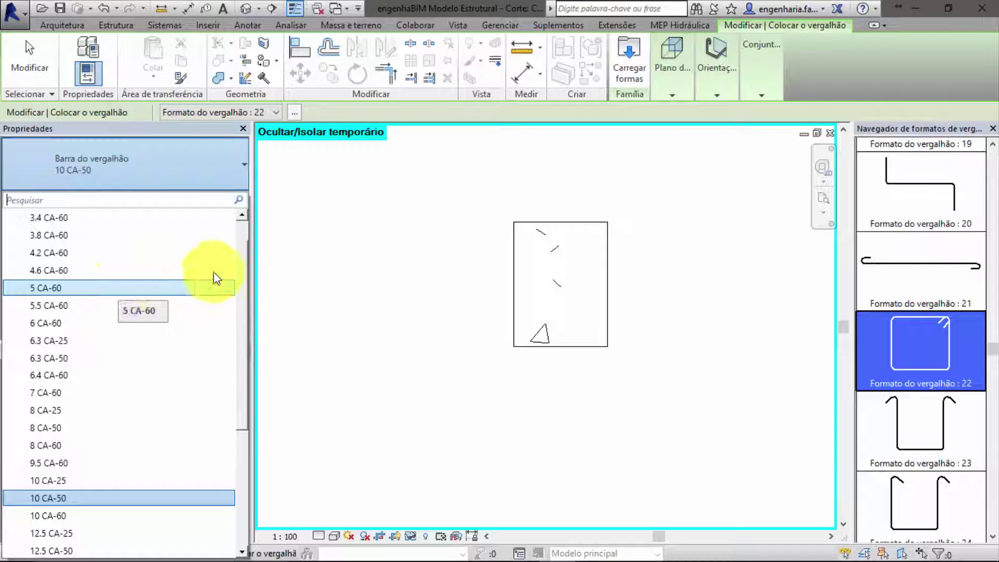
scroll(240, 261, "up", 1)
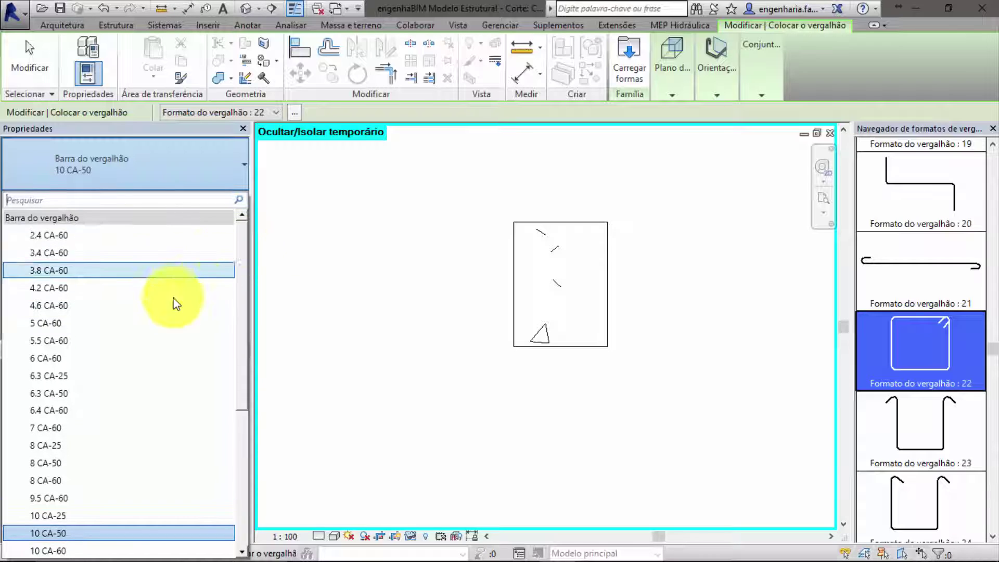
left_click(62, 399)
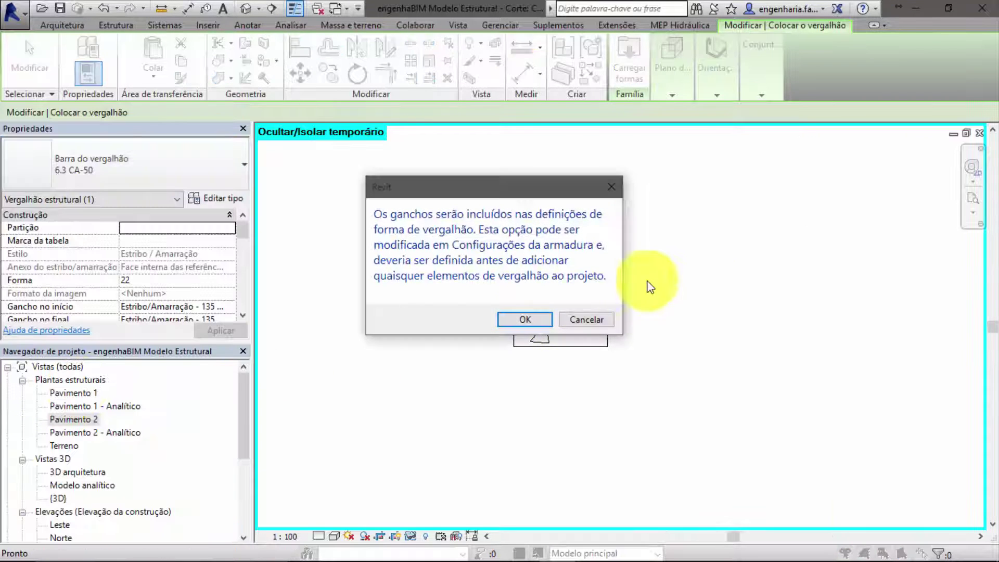
- Dismiss the hooks notice and place one 6.3 CA-50 stirrup inside the beam section
left_click(522, 319)
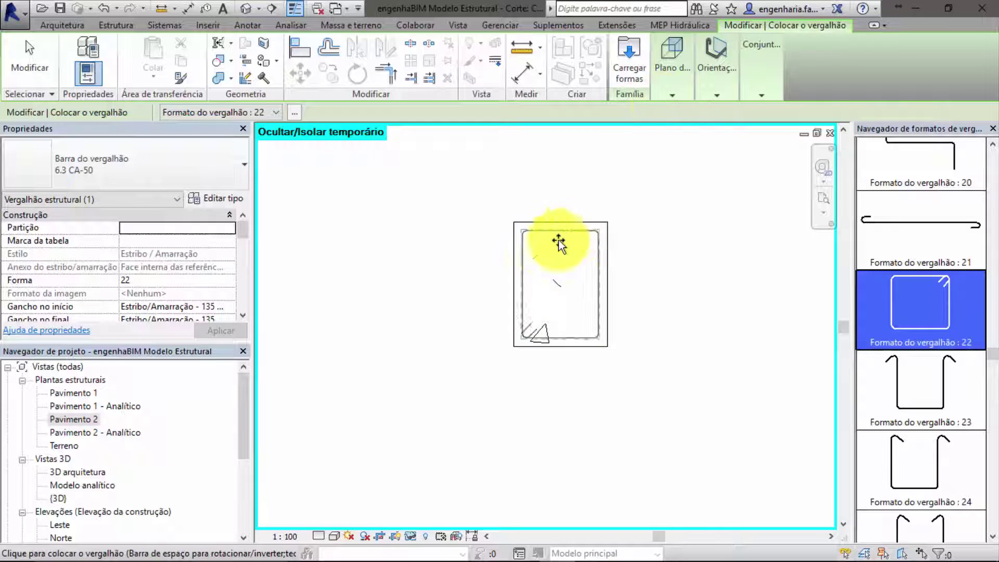
scroll(551, 252, "up", 3)
scroll(550, 251, "up", 2)
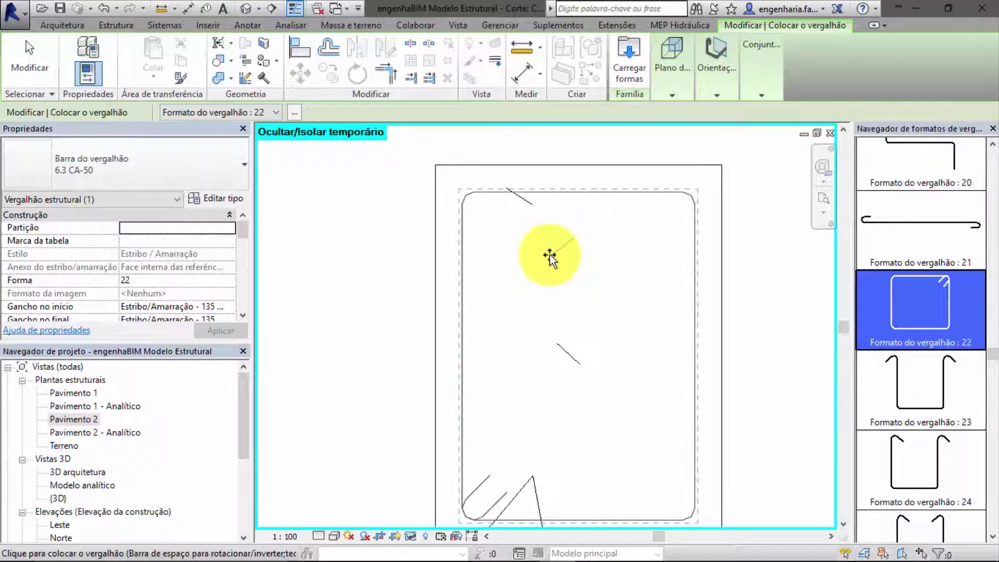
scroll(768, 382, "down", 2)
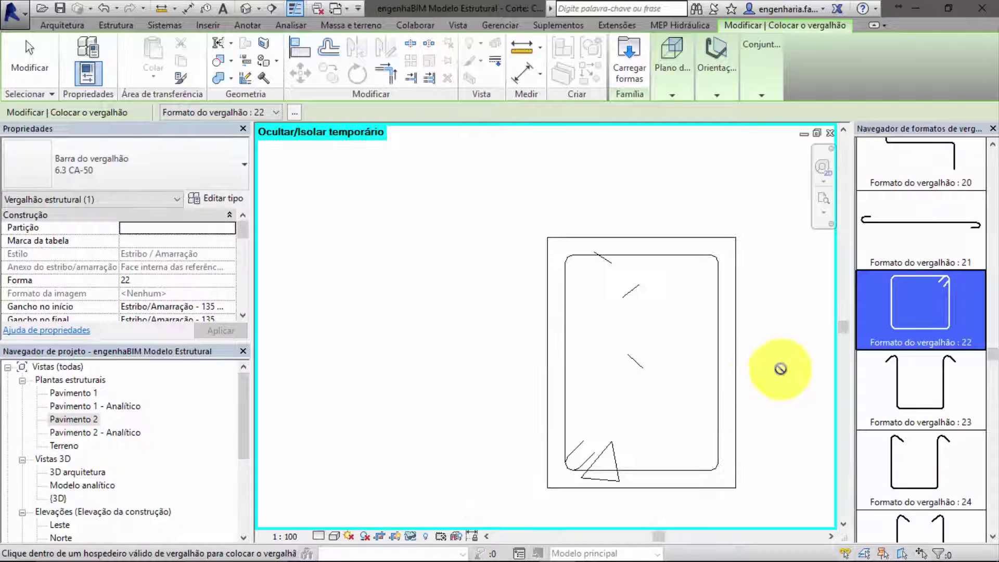
left_click(662, 369)
key("Escape")
key("Escape")
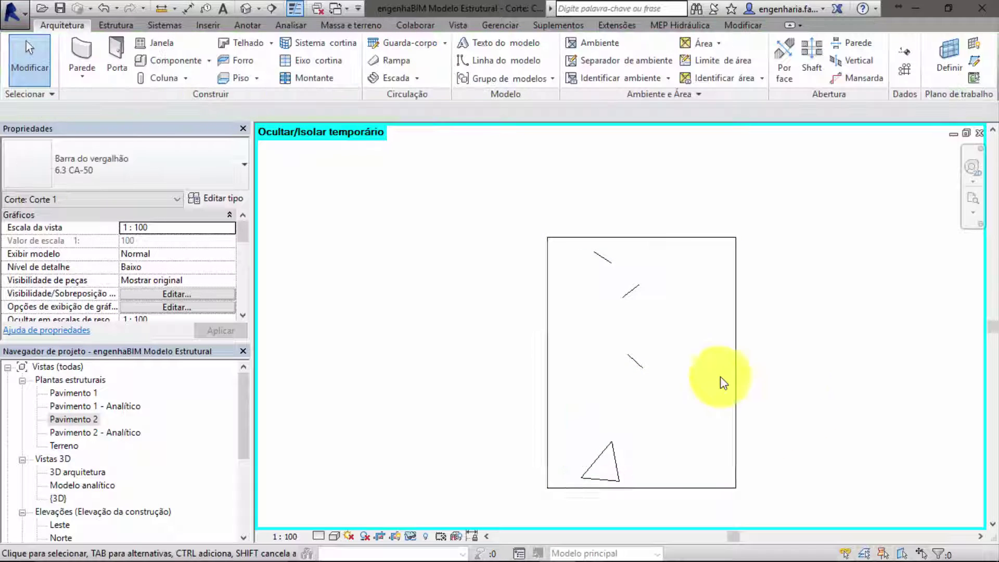
- Select the beam and restart rebar placement, dismissing the hooks notice
left_click(627, 344)
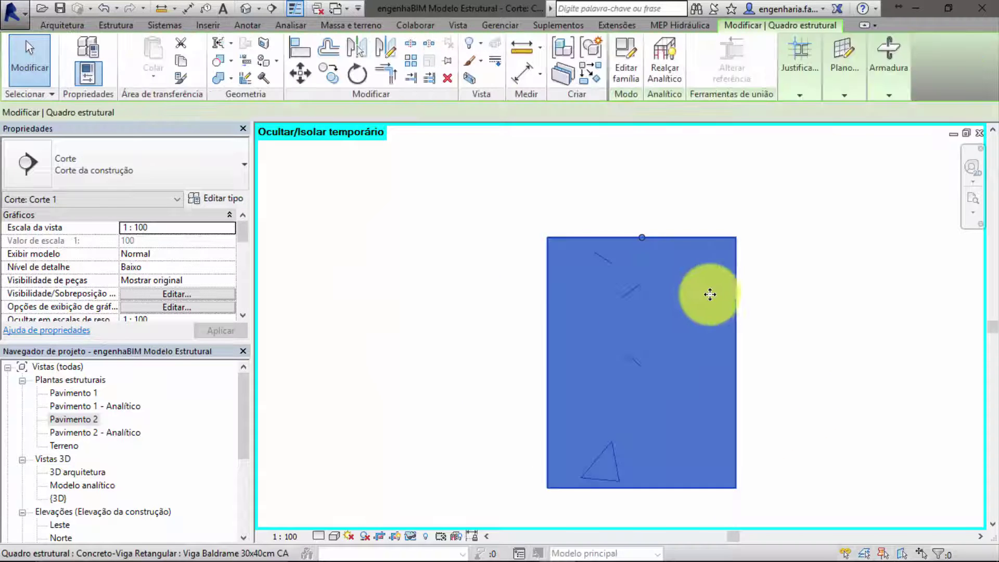
left_click(842, 97)
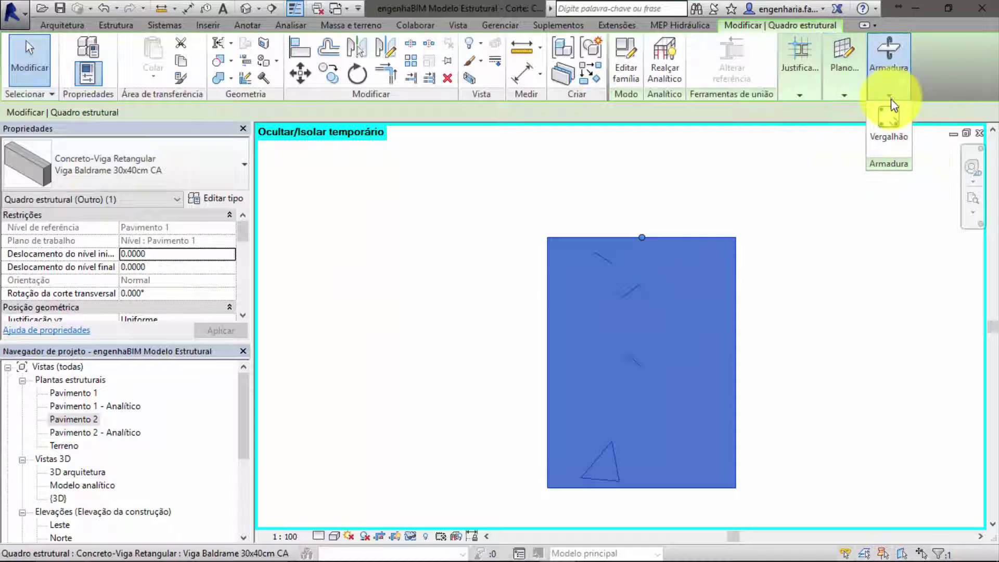
left_click(883, 125)
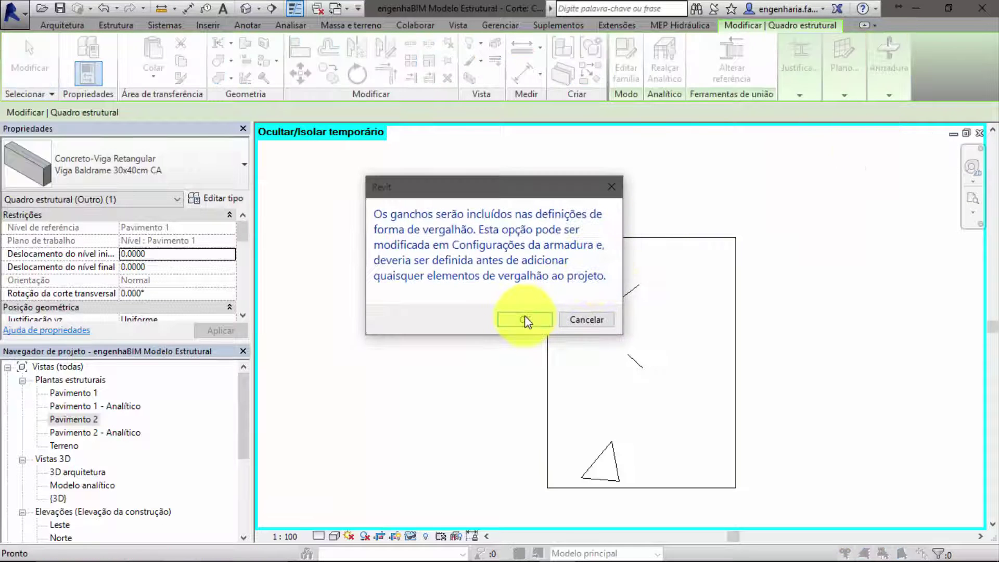
left_click(524, 317)
- Set the stirrup parallel to the work plane and rotate its hooks to the top-left corner
left_click(670, 99)
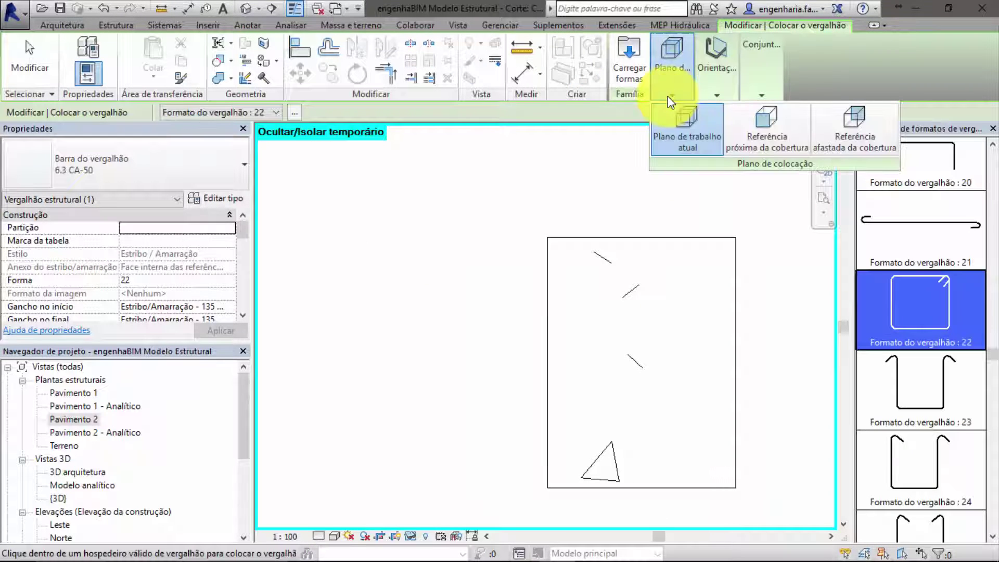
left_click(713, 94)
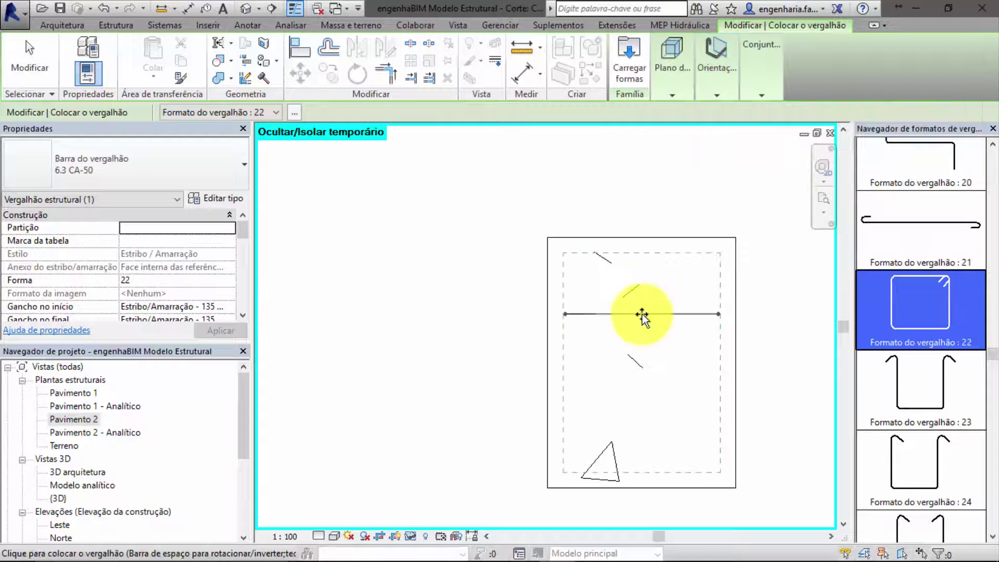
left_click(717, 95)
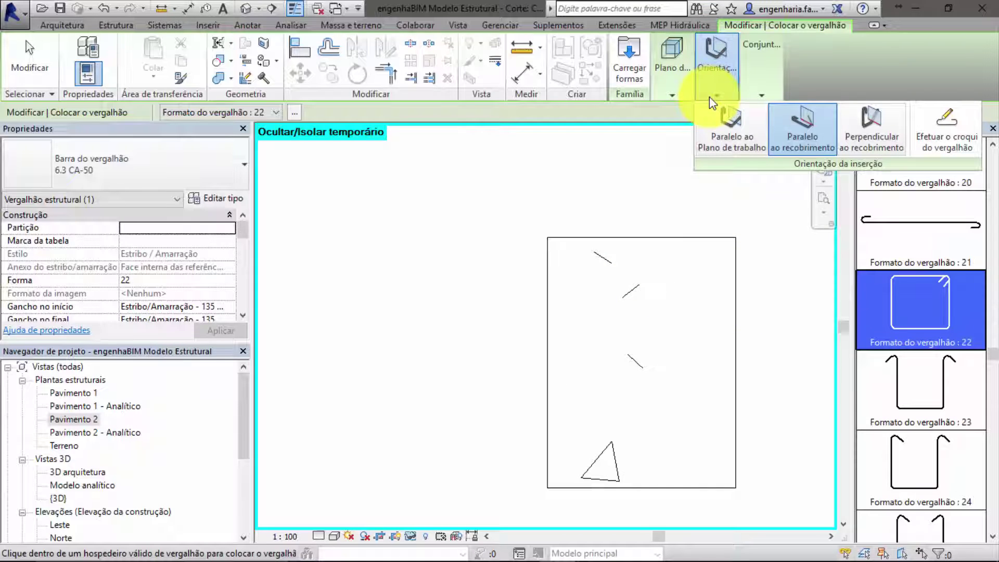
left_click(711, 132)
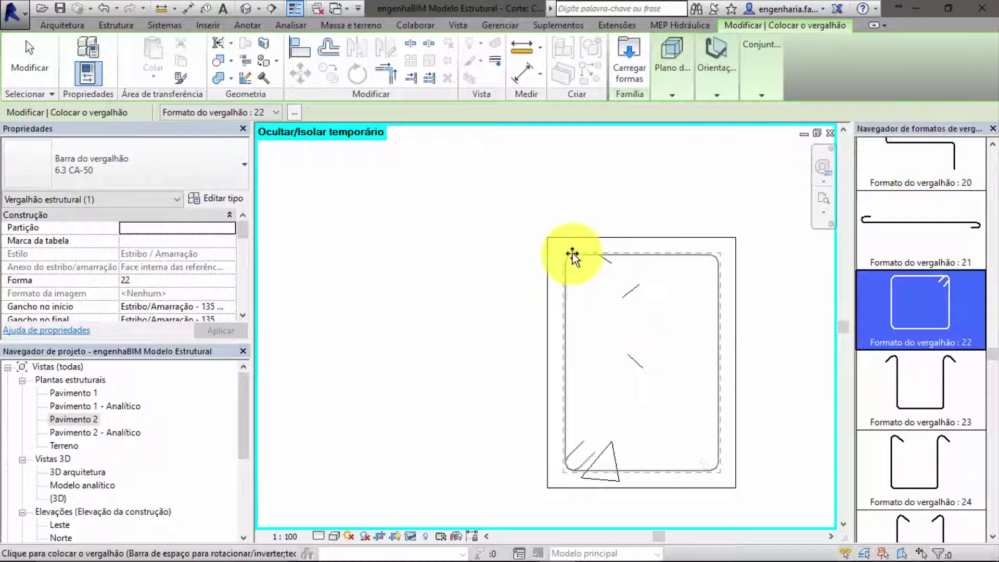
key("space")
key("space")
key("space")
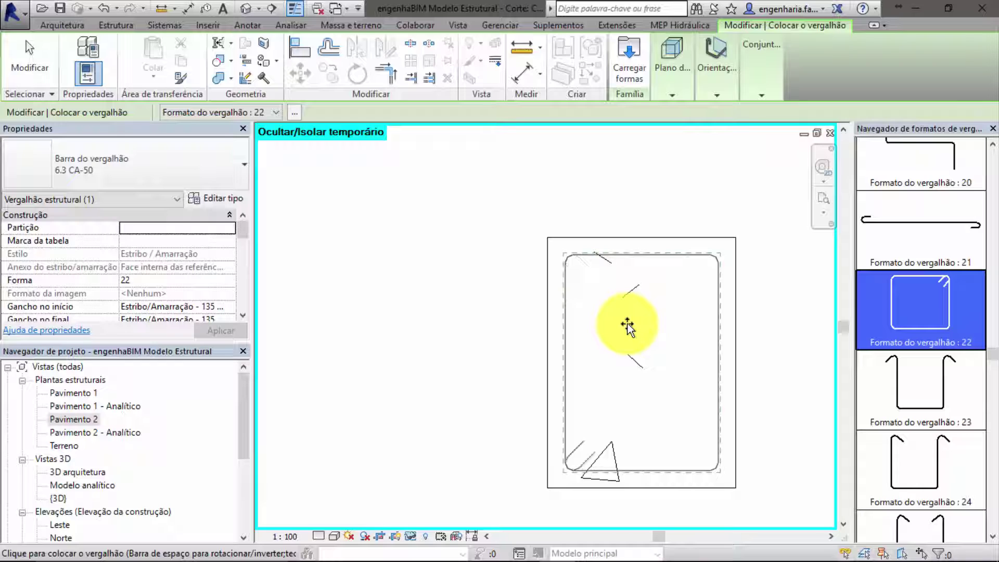
key("space")
key("space")
key("space")
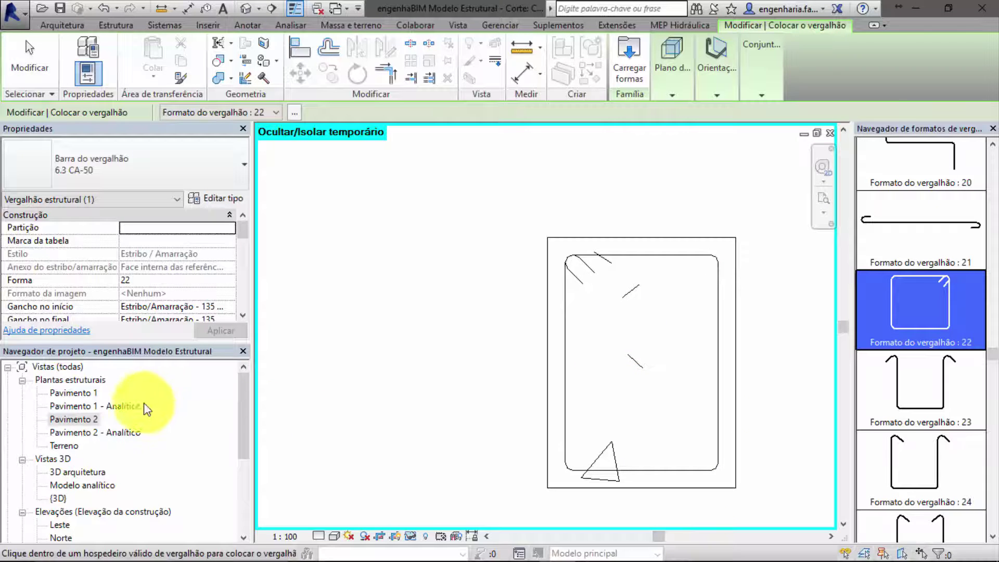
- Choose straight bar shape 01, oriented perpendicular to the cover (Perpendicular ao recobrimento)
scroll(920, 218, "up", 2)
scroll(921, 224, "up", 2)
scroll(922, 234, "up", 5)
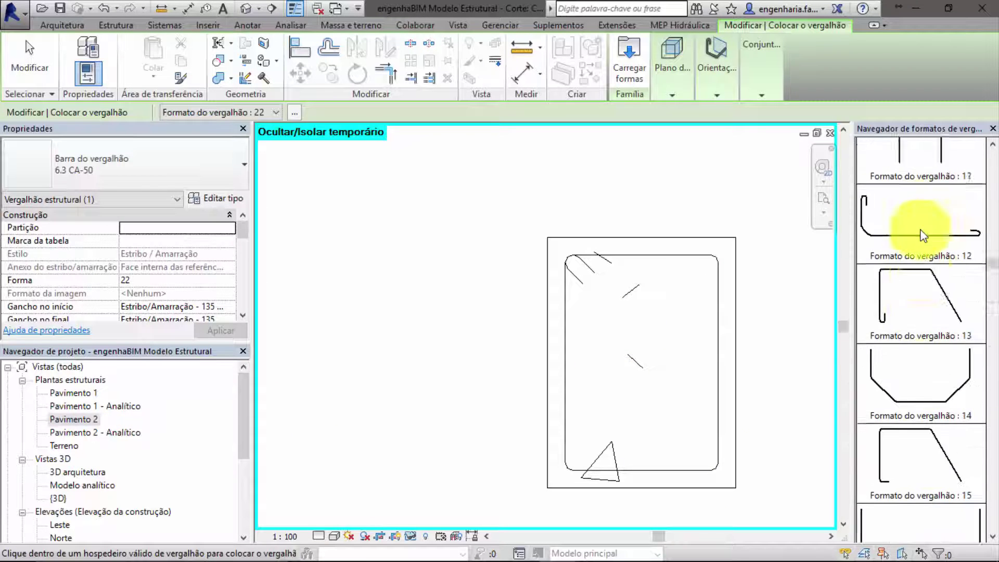
scroll(922, 232, "up", 2)
scroll(922, 227, "up", 5)
scroll(923, 224, "up", 4)
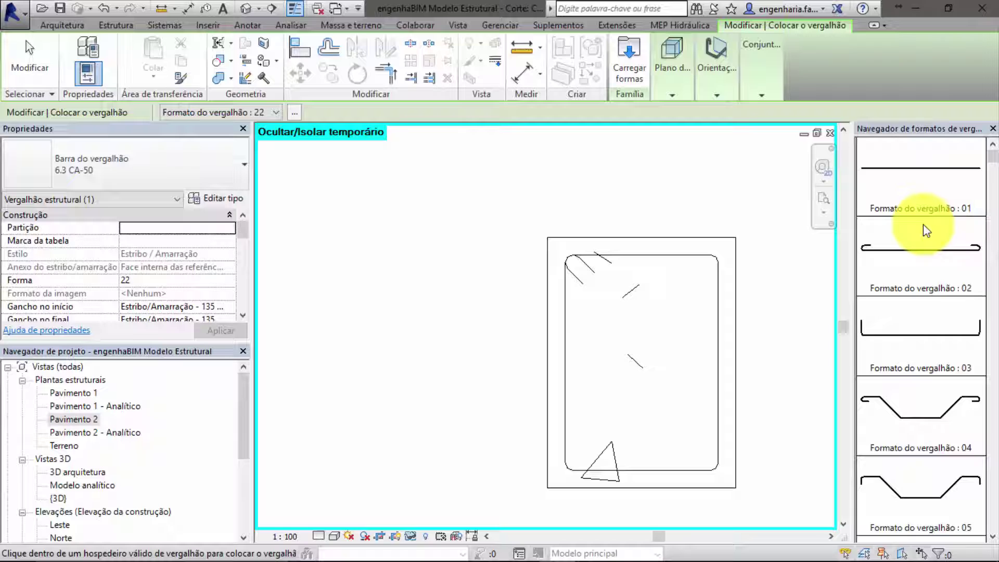
left_click(926, 190)
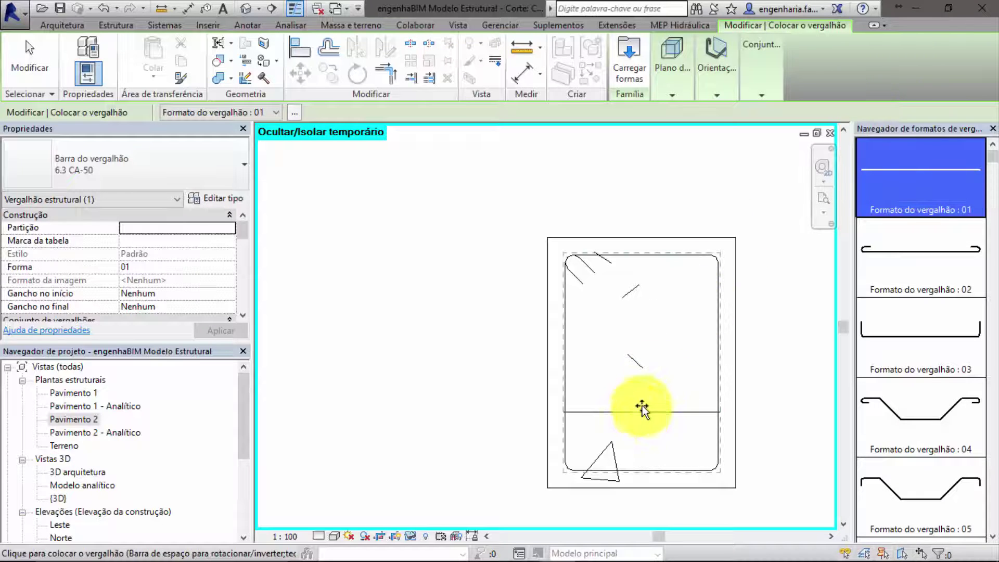
left_click(717, 96)
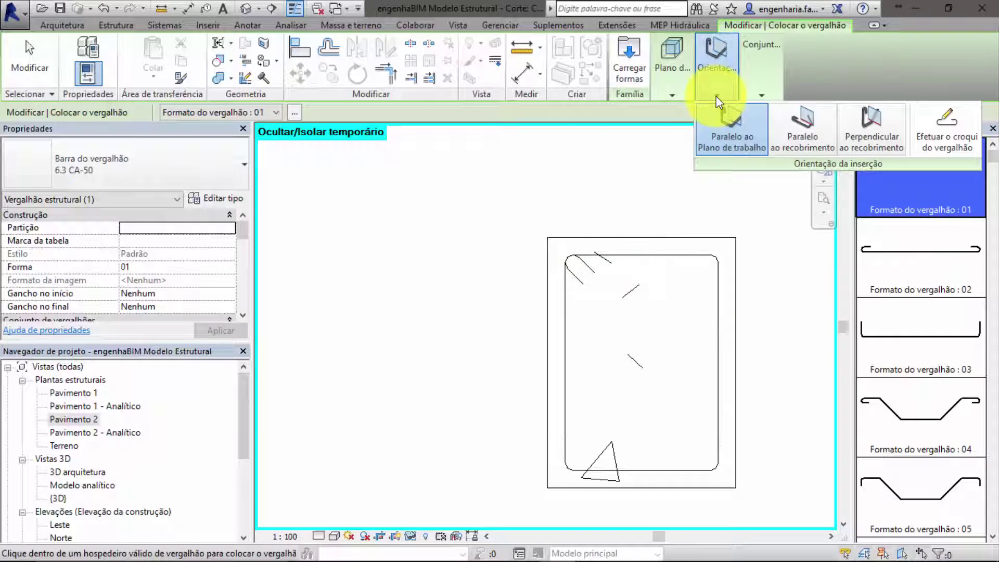
left_click(856, 144)
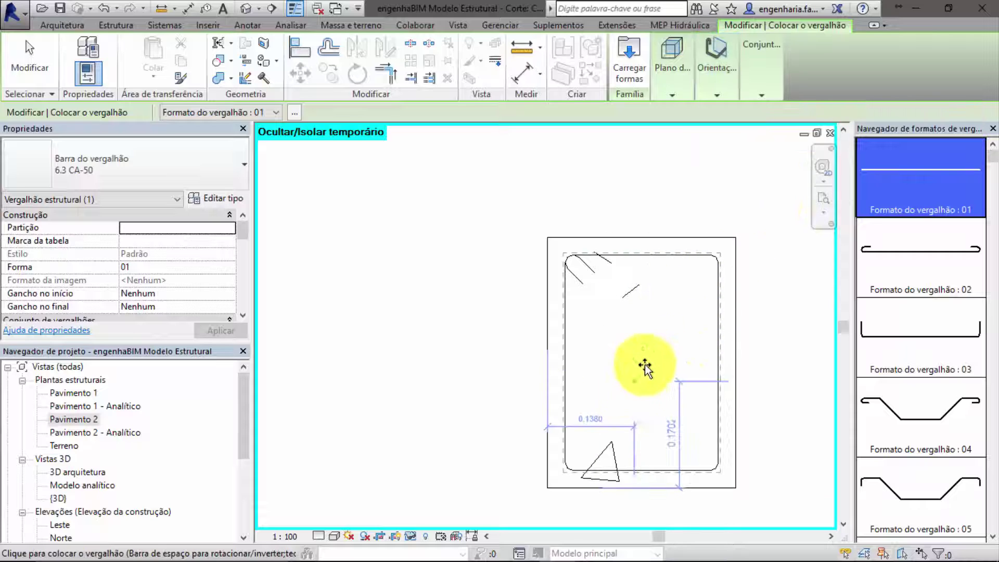
- Set the rebar bar type to 20 CA-50
left_click(216, 171)
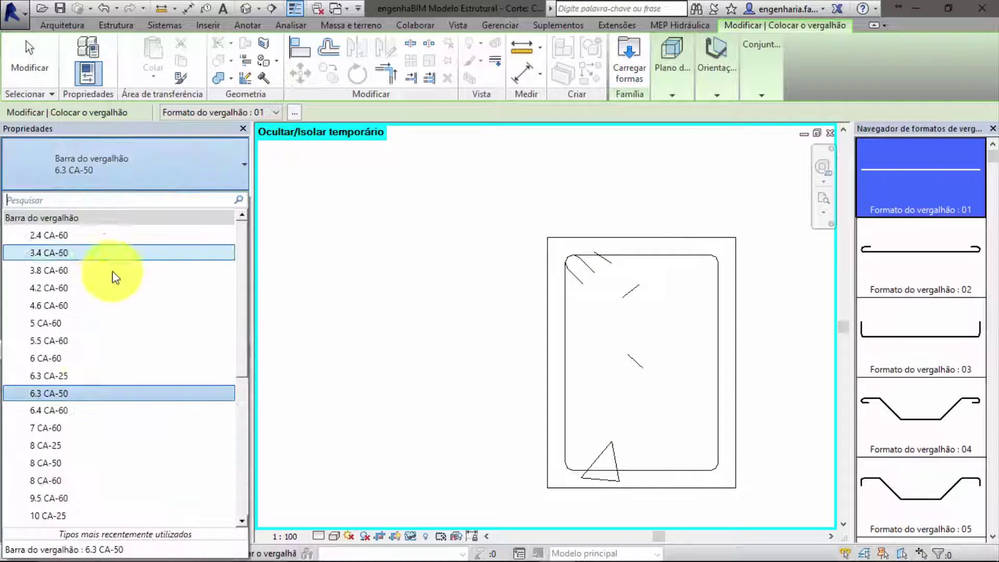
scroll(101, 358, "down", 2)
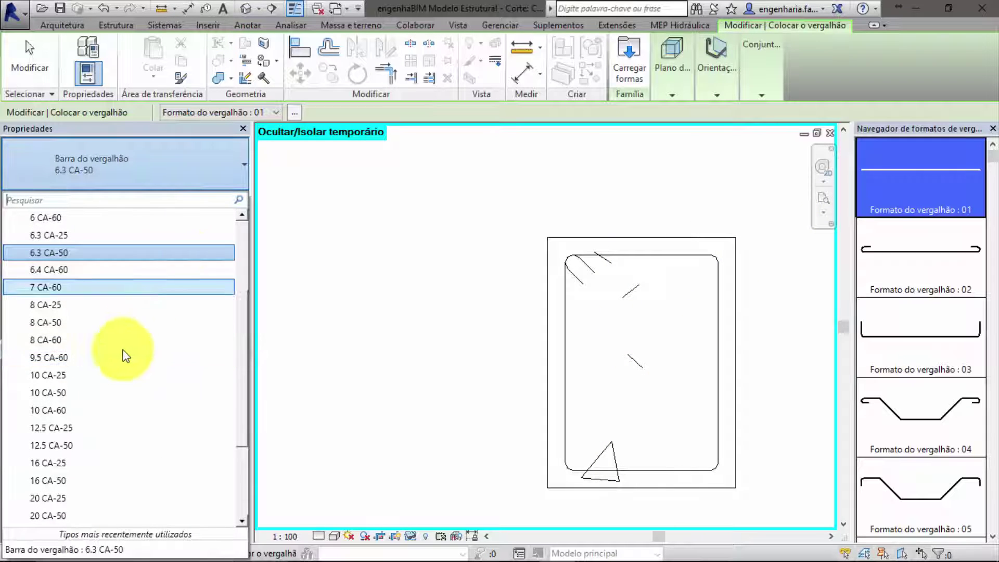
scroll(117, 364, "down", 1)
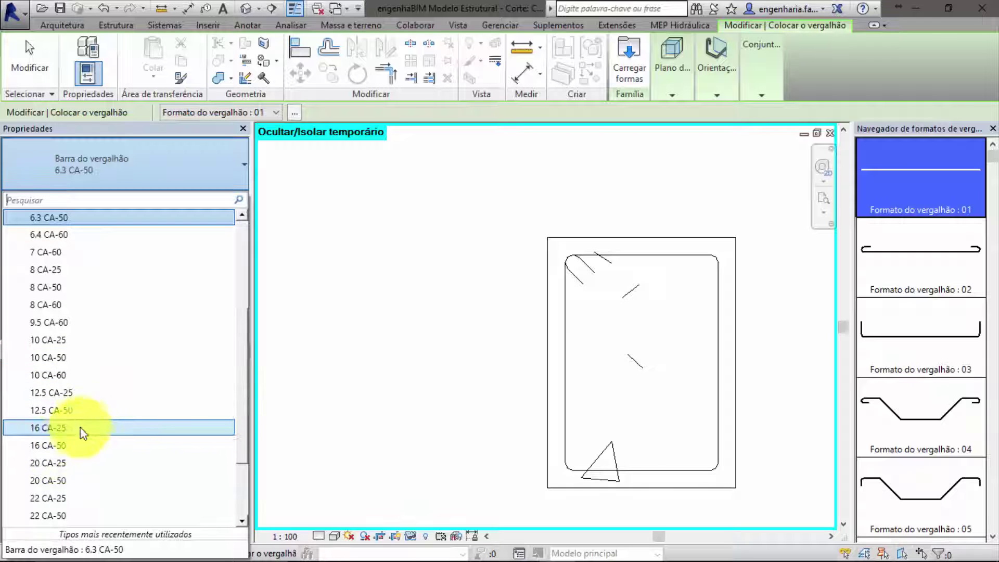
left_click(71, 483)
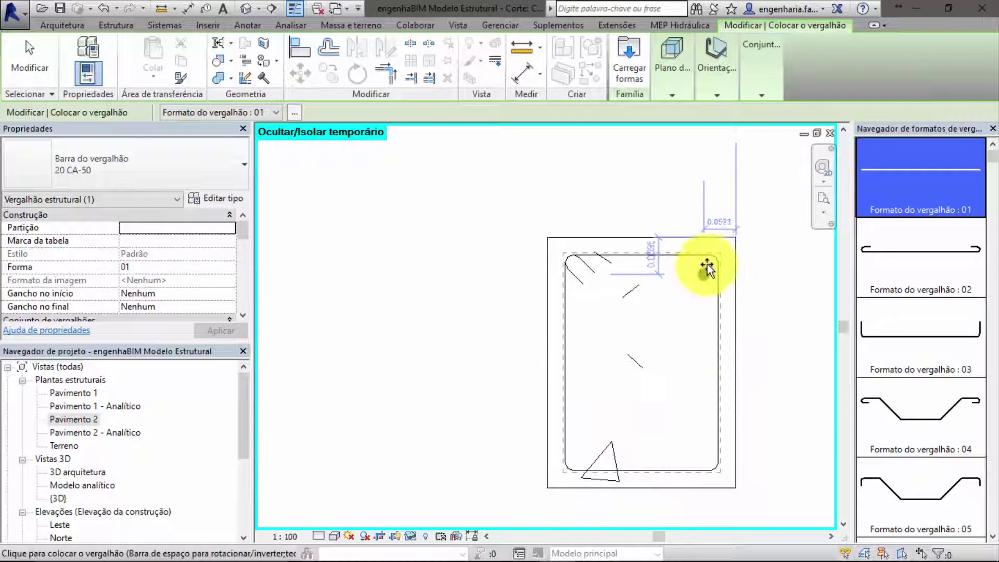
- Set the rebar set layout to Número fixo (fixed number)
scroll(571, 267, "up", 2)
scroll(530, 279, "up", 2)
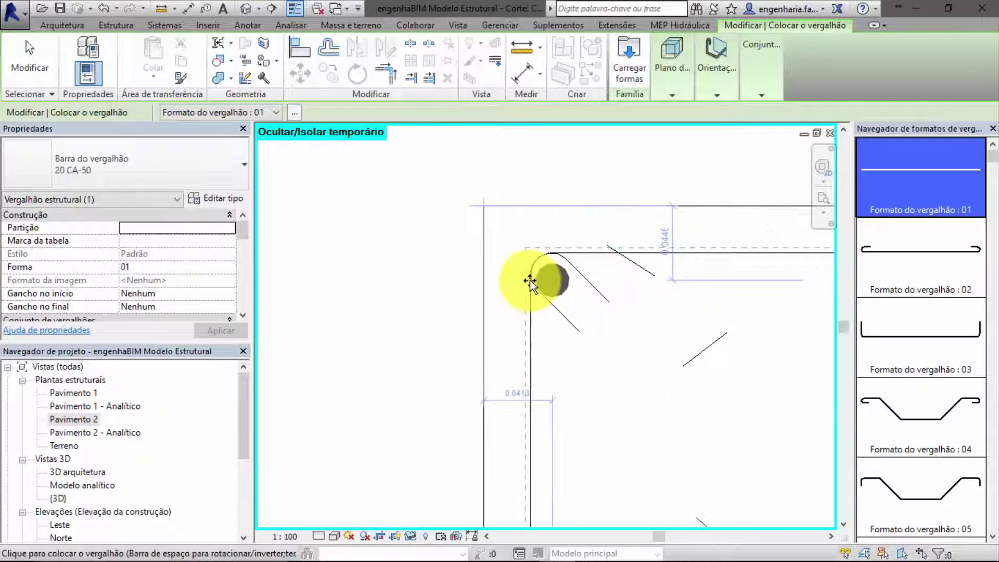
scroll(529, 312, "down", 1)
scroll(628, 313, "down", 3)
scroll(629, 314, "down", 2)
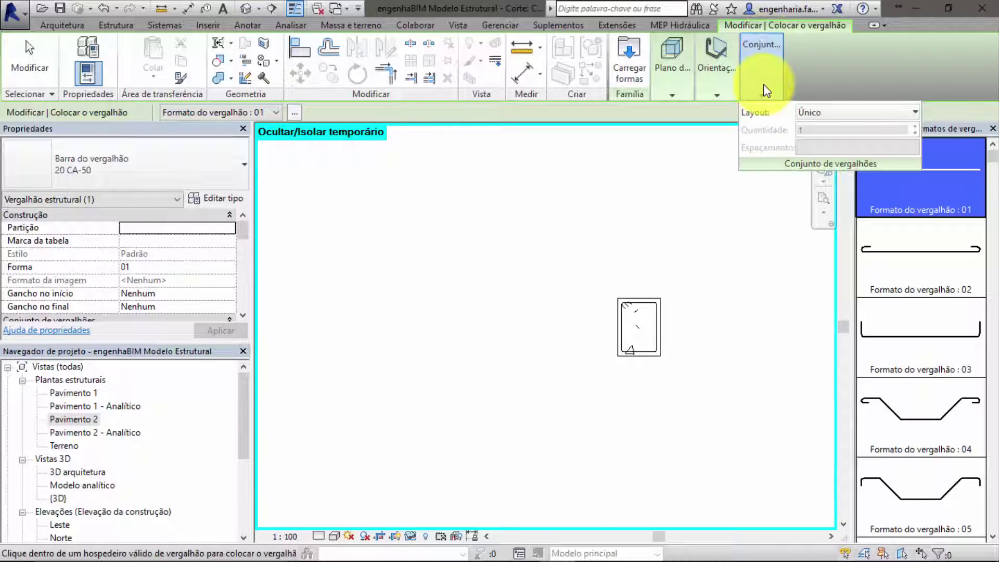
left_click(828, 112)
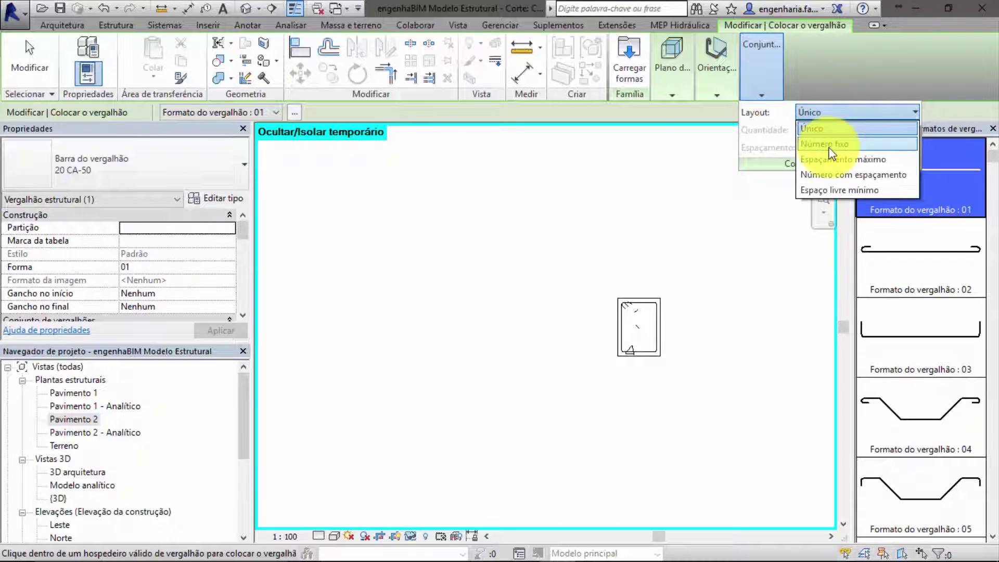
left_click(829, 146)
- Place three bottom bars and two top-corner bars of 20 CA-50, then finish placement
scroll(636, 334, "up", 5)
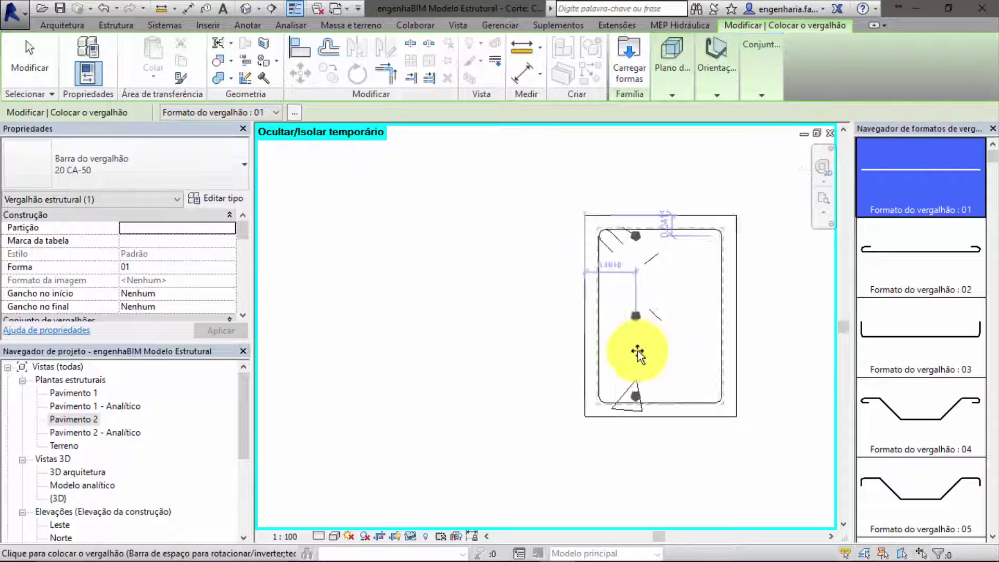
scroll(639, 353, "up", 3)
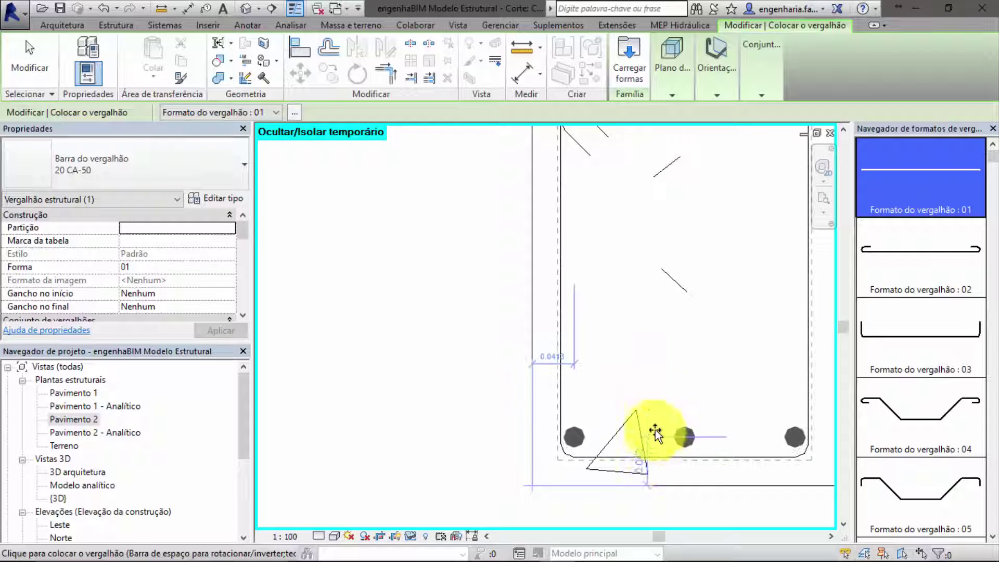
scroll(647, 268, "down", 4)
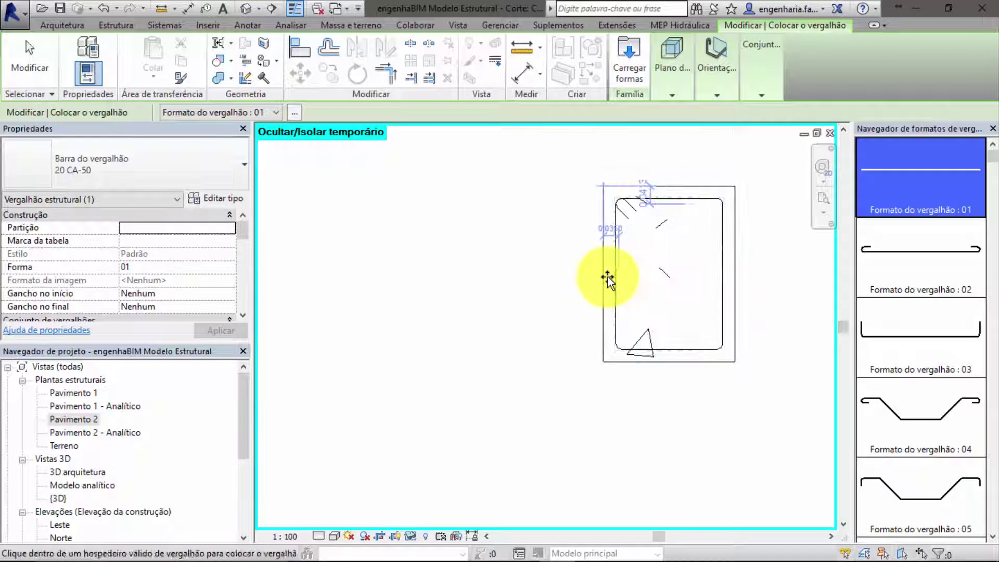
scroll(608, 279, "down", 1)
scroll(676, 334, "up", 4)
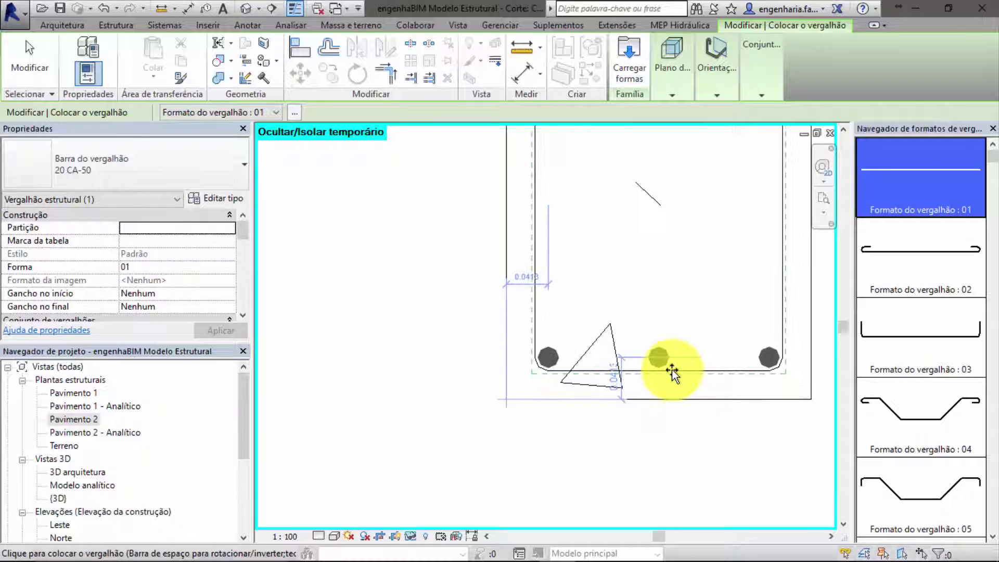
left_click(672, 369)
scroll(735, 201, "down", 1)
scroll(735, 200, "down", 2)
mouse_move(761, 66)
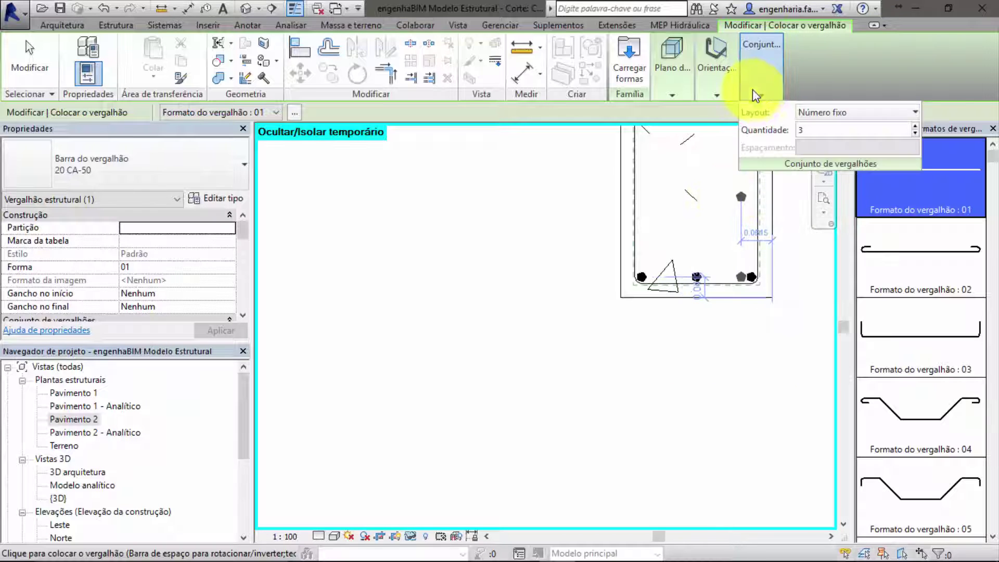
left_click(914, 127)
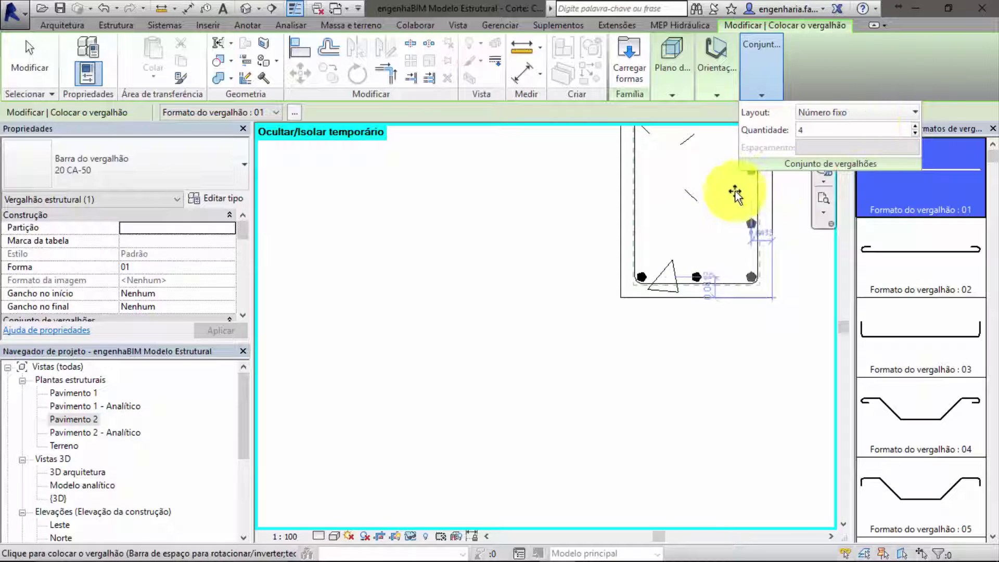
middle_click_drag(735, 192, 635, 374)
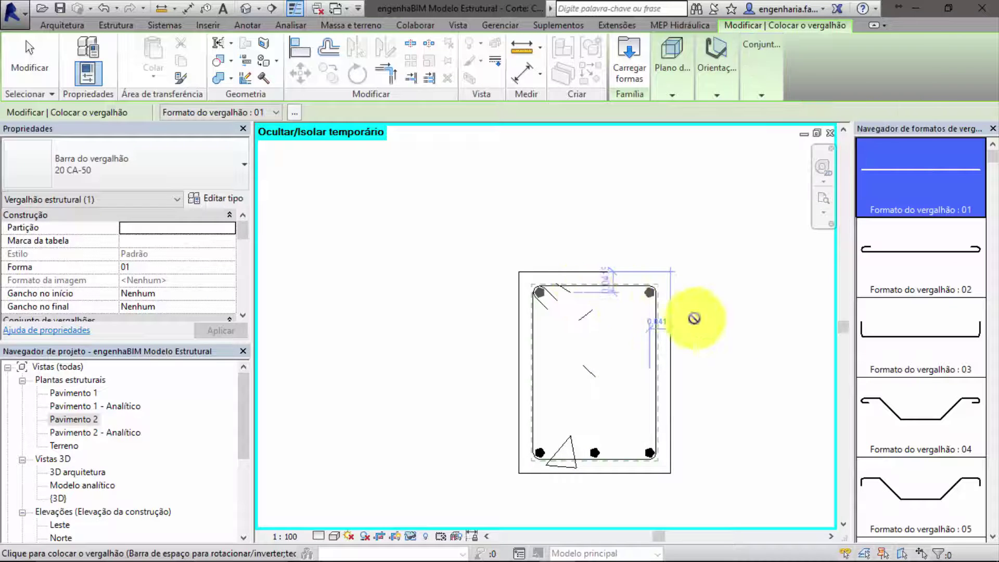
key("Escape")
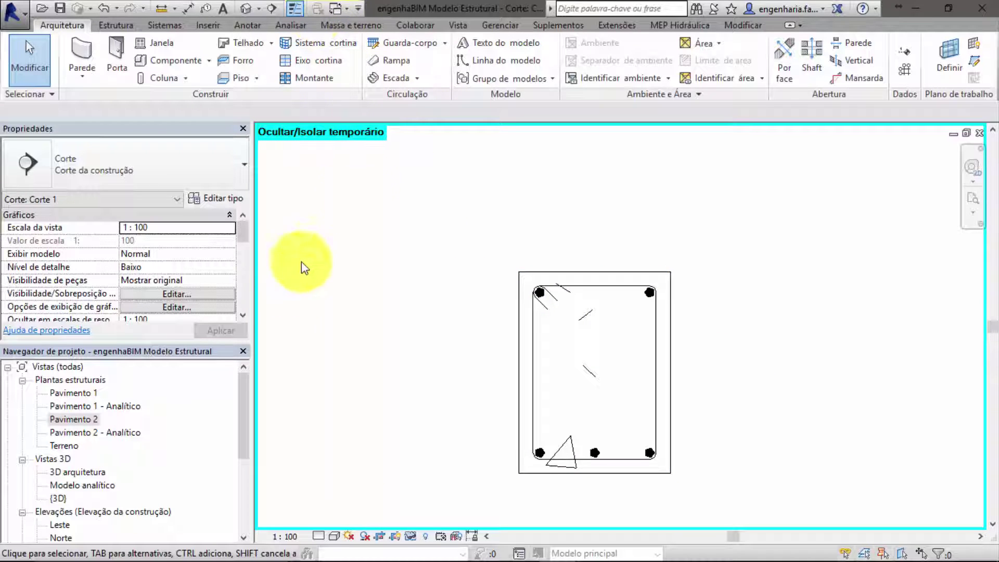
- Open the {3D} view and select the Viga Baldrame 30x40cm grade beam
left_click(254, 5)
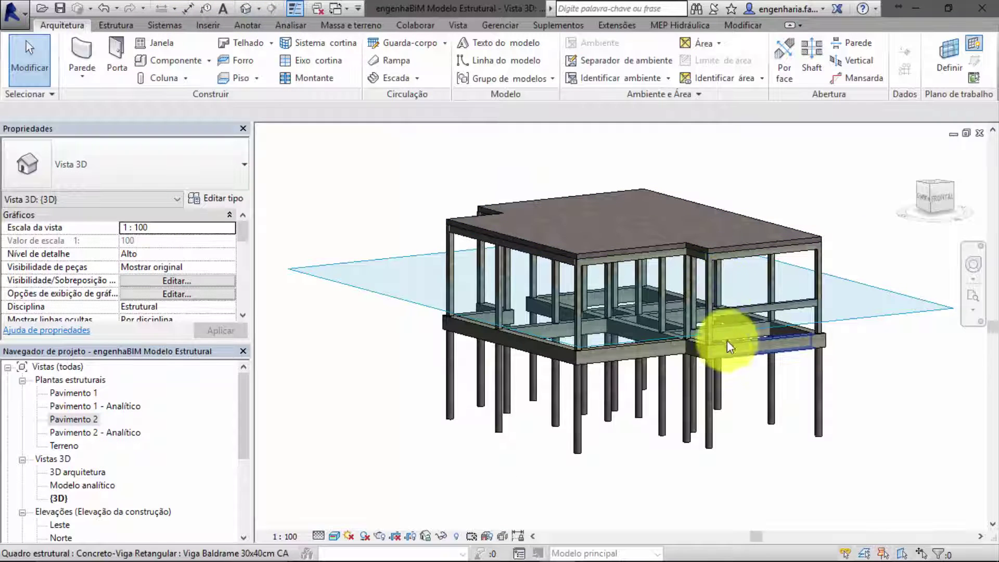
left_click(804, 346)
scroll(731, 345, "up", 5)
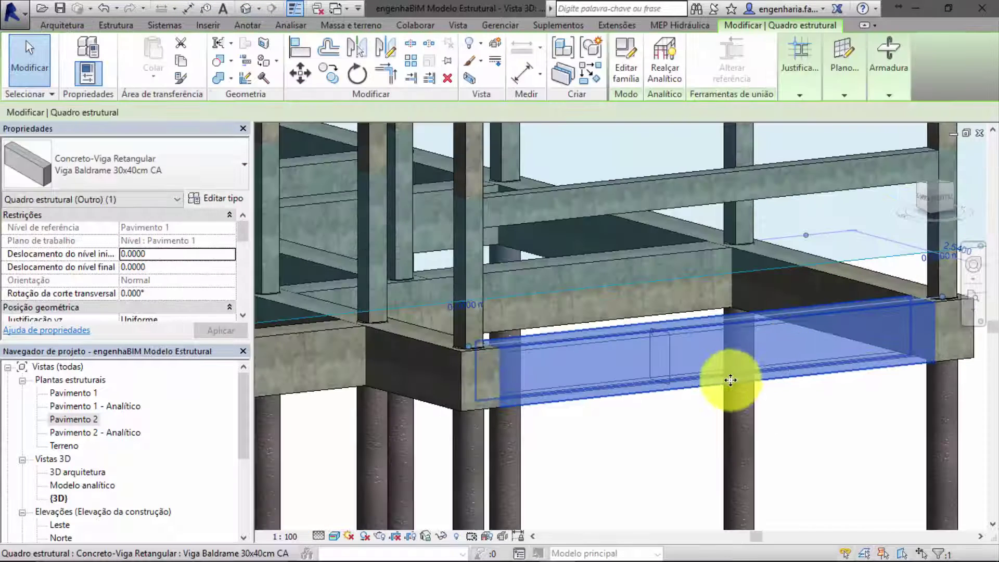
scroll(730, 380, "down", 2)
scroll(785, 339, "down", 3)
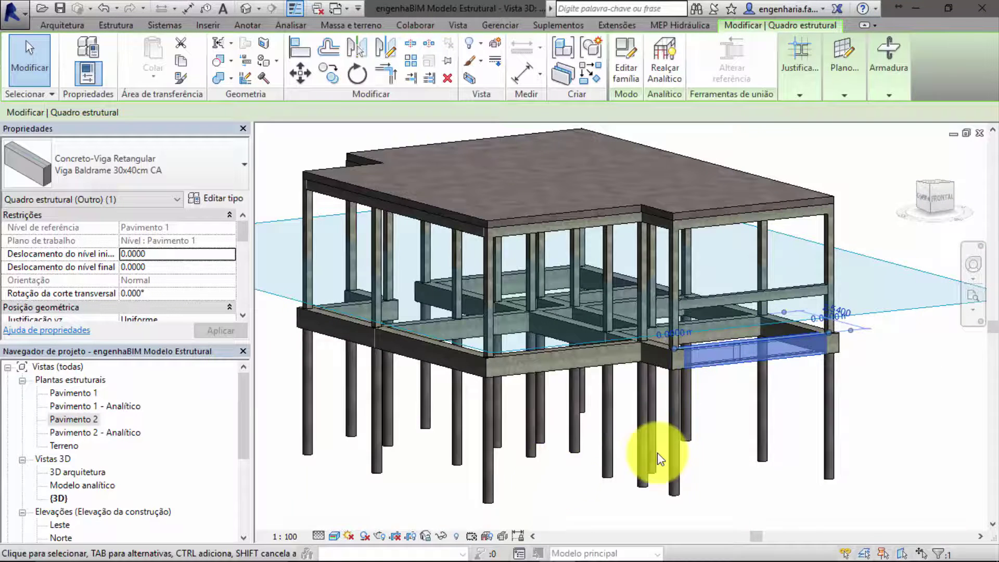
- Temporarily isolate the grade beam, then end isolation to show the whole model
left_click(441, 537)
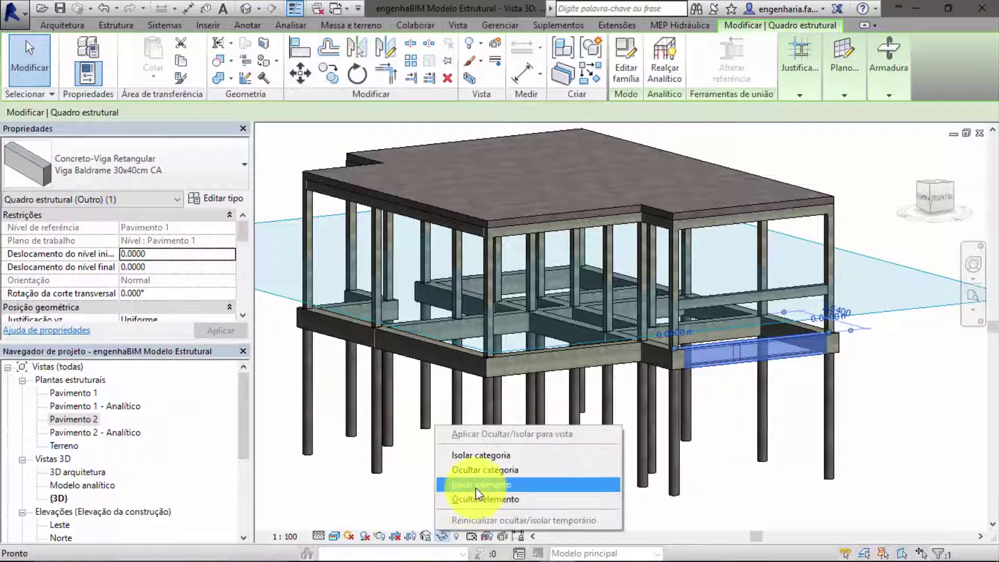
left_click(475, 490)
middle_click_drag(713, 346, 594, 352)
scroll(594, 351, "up", 5)
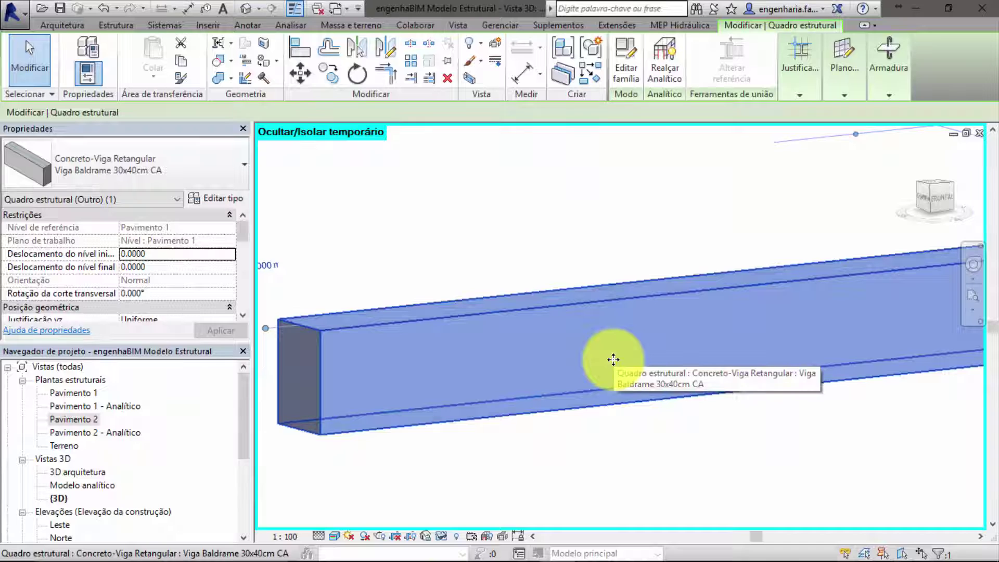
scroll(608, 353, "down", 5)
key("Escape")
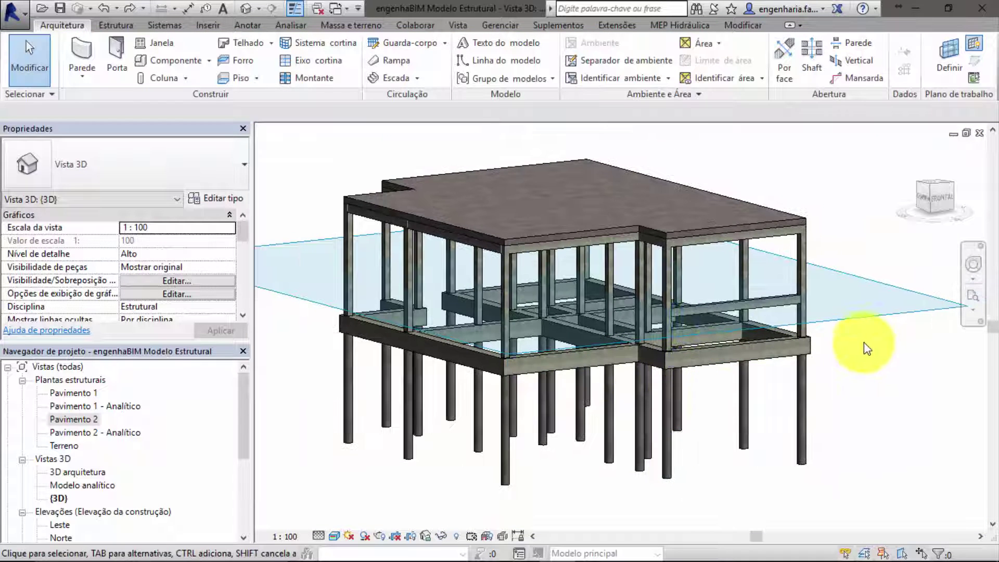
scroll(849, 343, "up", 3)
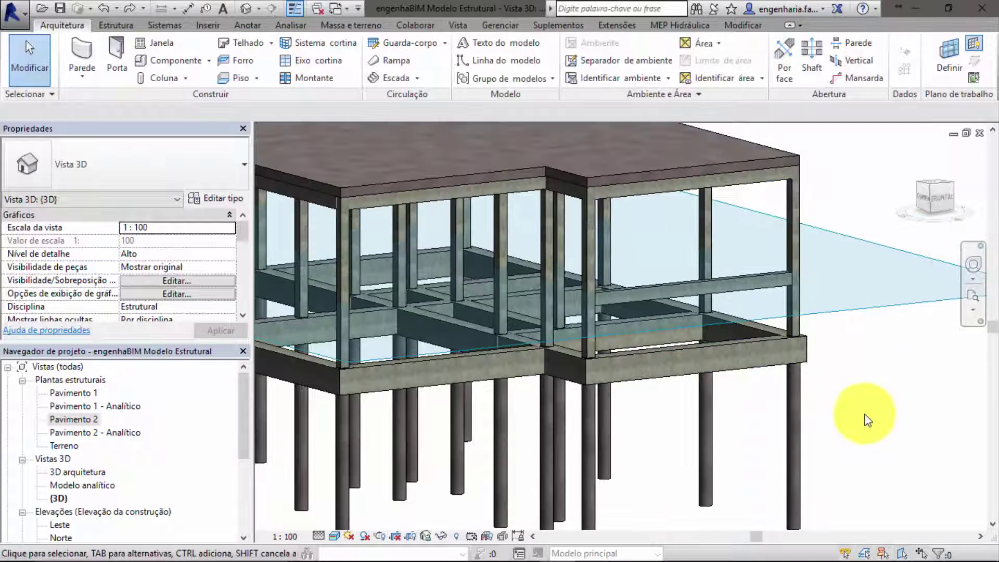
- Filter a window selection down to the beam's three structural rebar sets
left_click_drag(866, 419, 543, 322)
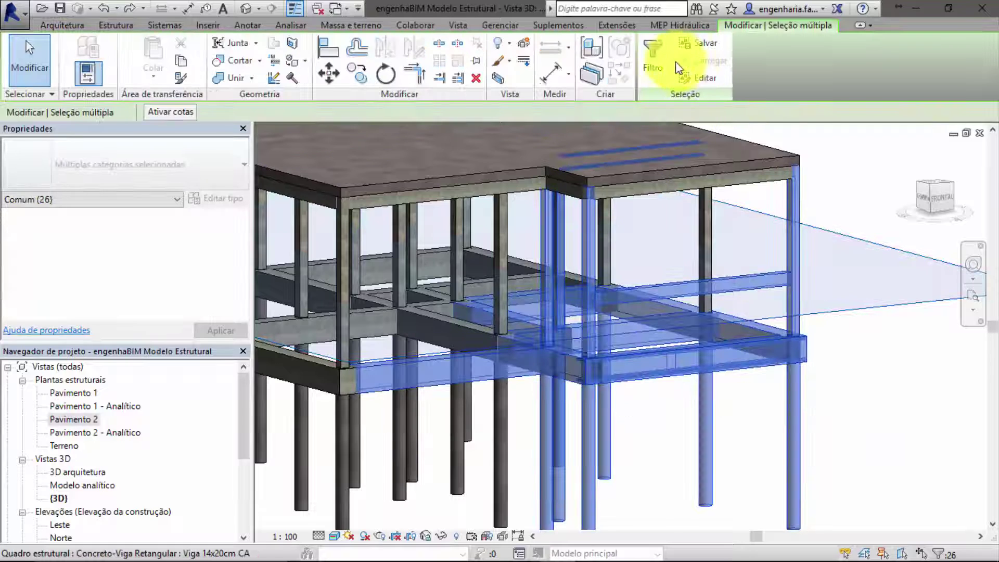
left_click(662, 62)
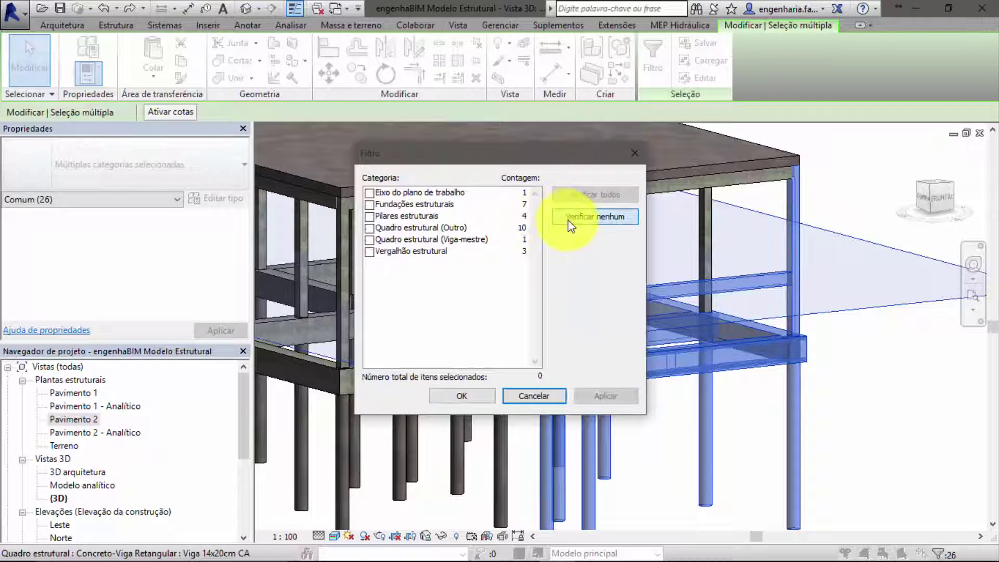
left_click(370, 252)
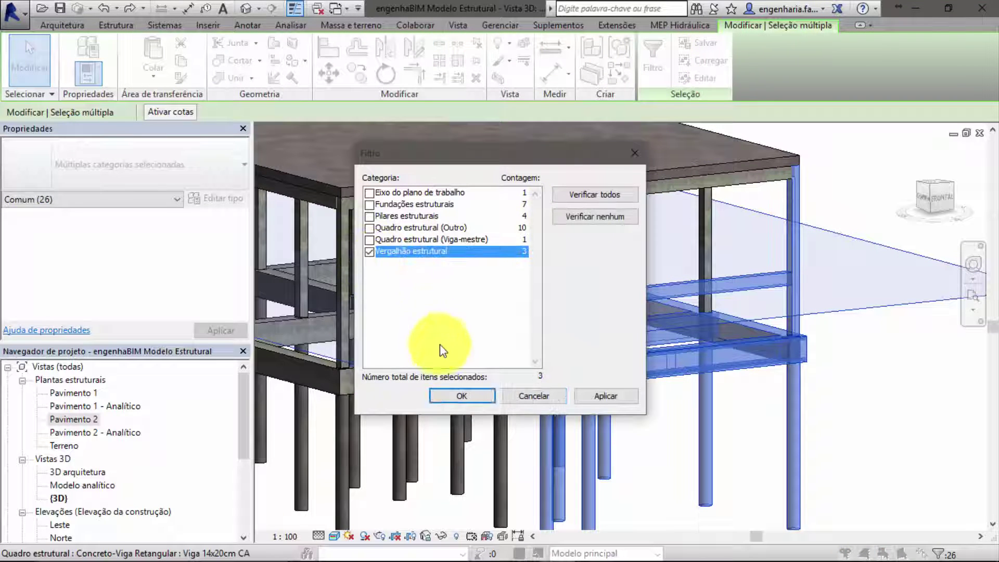
left_click(462, 397)
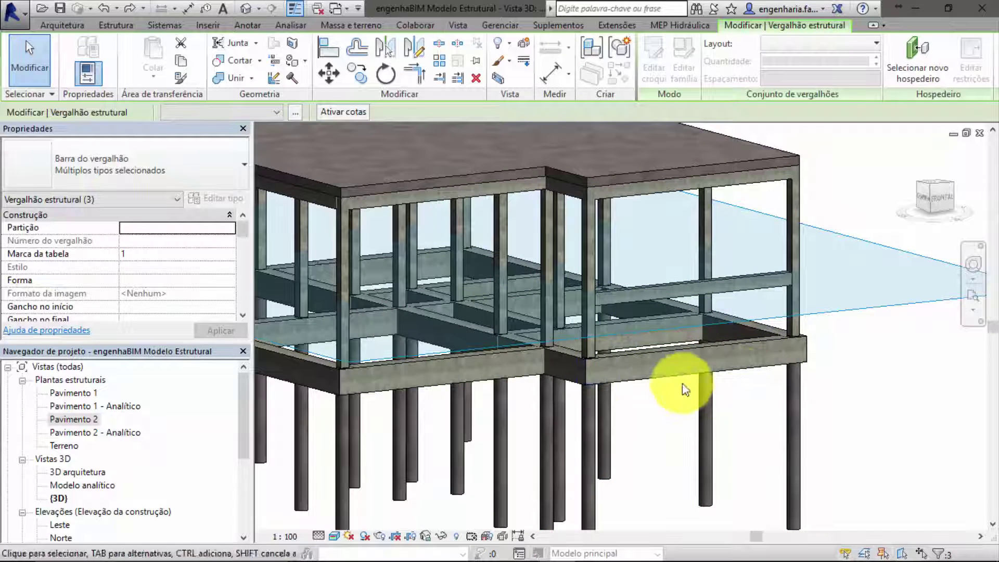
- Add the grade beam to the selection and isolate it together with its rebar
left_click(683, 374, "ctrl")
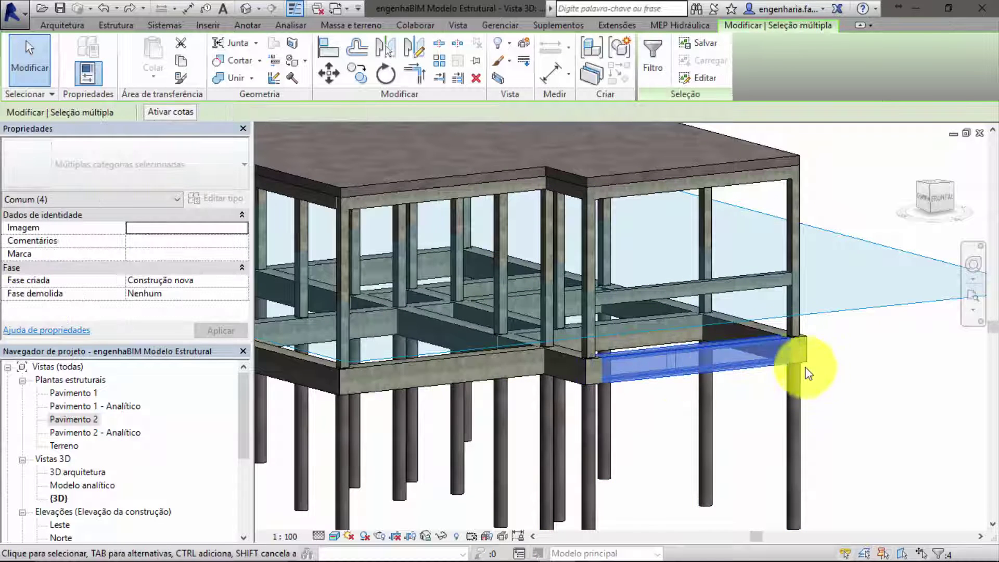
left_click(442, 535)
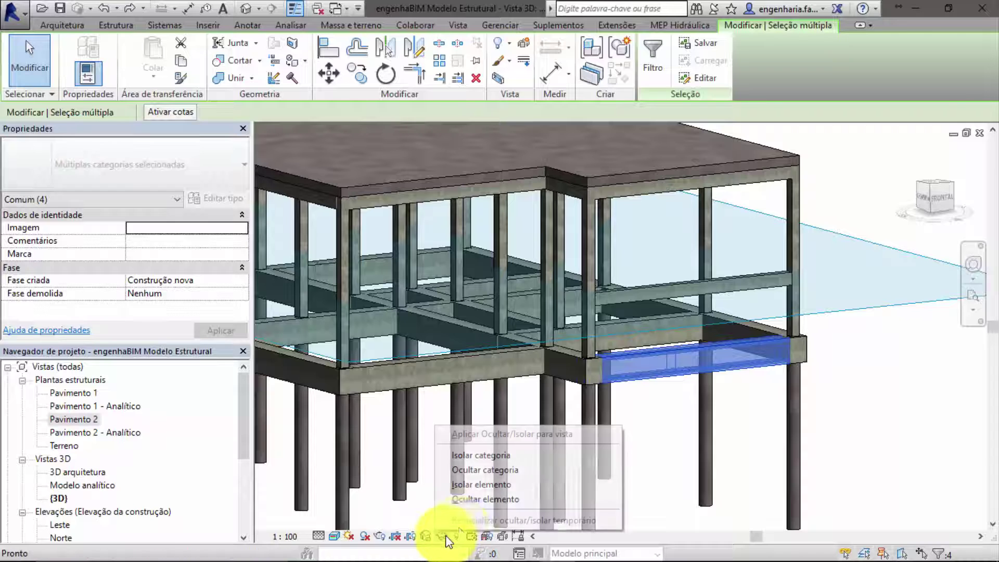
left_click(488, 485)
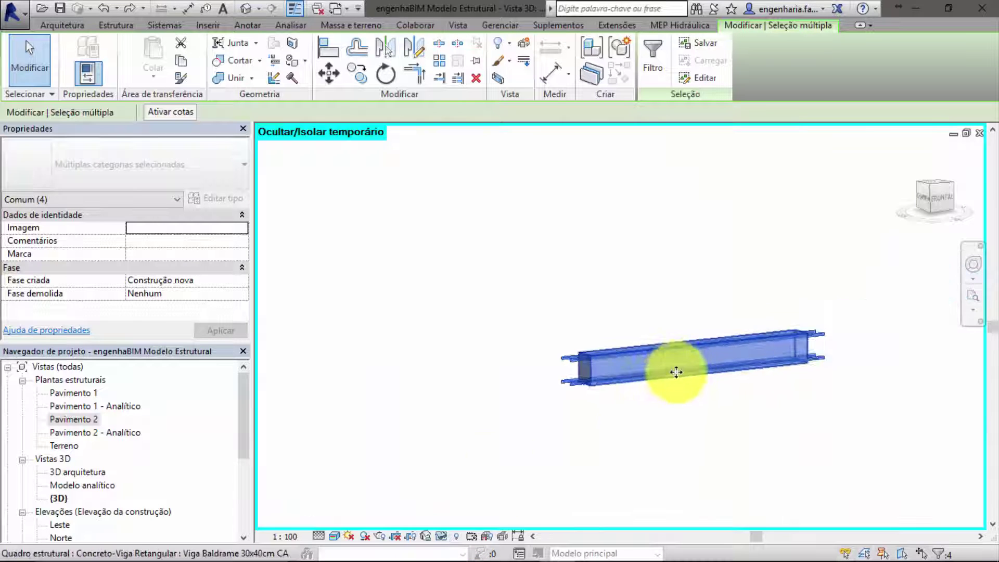
scroll(535, 363, "up", 5)
scroll(531, 352, "up", 3)
mouse_move(531, 352)
middle_mouse_down("shift")
mouse_move(532, 225)
mouse_move(548, 305)
middle_mouse_up("shift")
key("Escape")
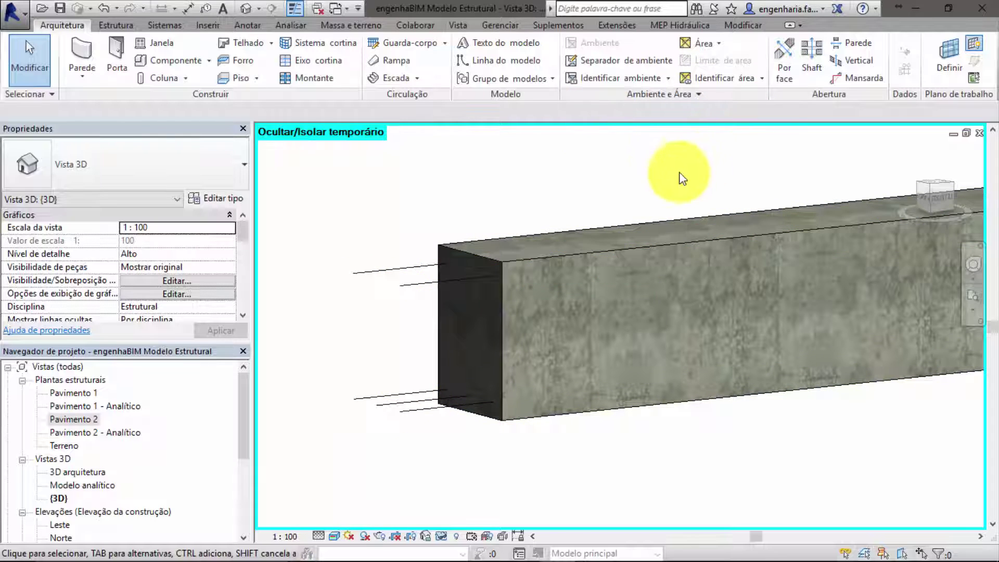
scroll(697, 182, "down", 3)
scroll(624, 250, "down", 2)
scroll(670, 281, "up", 3)
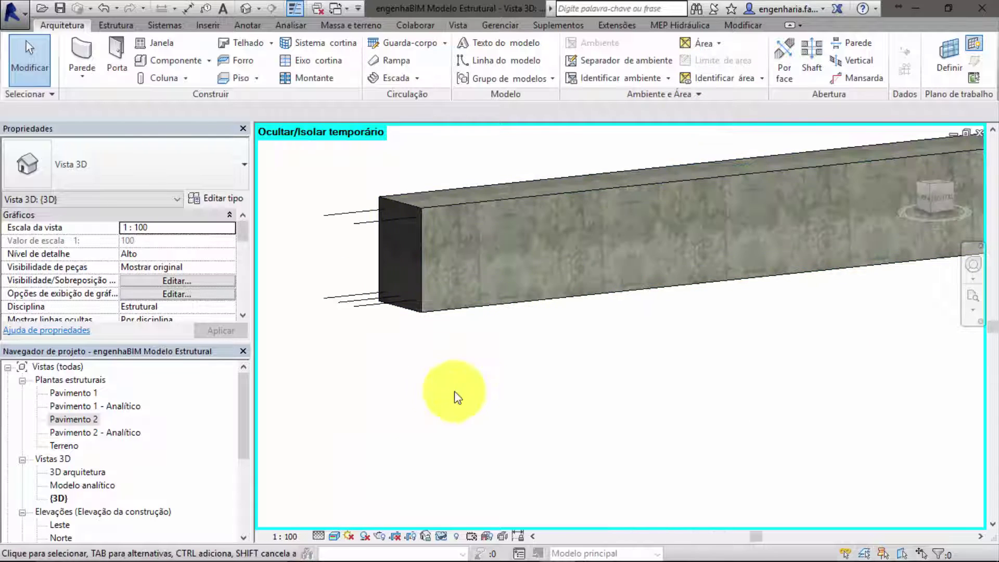
scroll(436, 214, "up", 2)
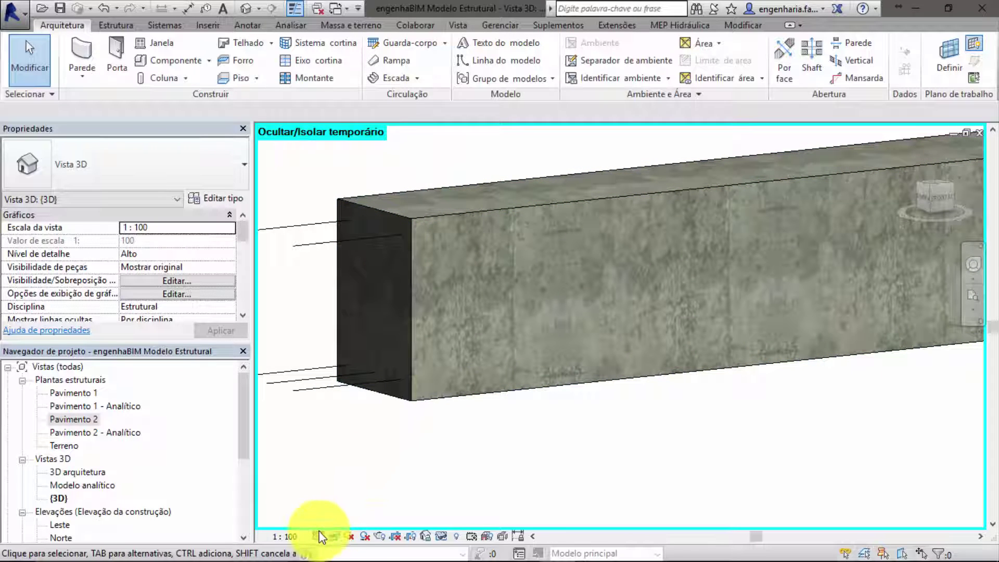
left_click(333, 535)
left_click(374, 441)
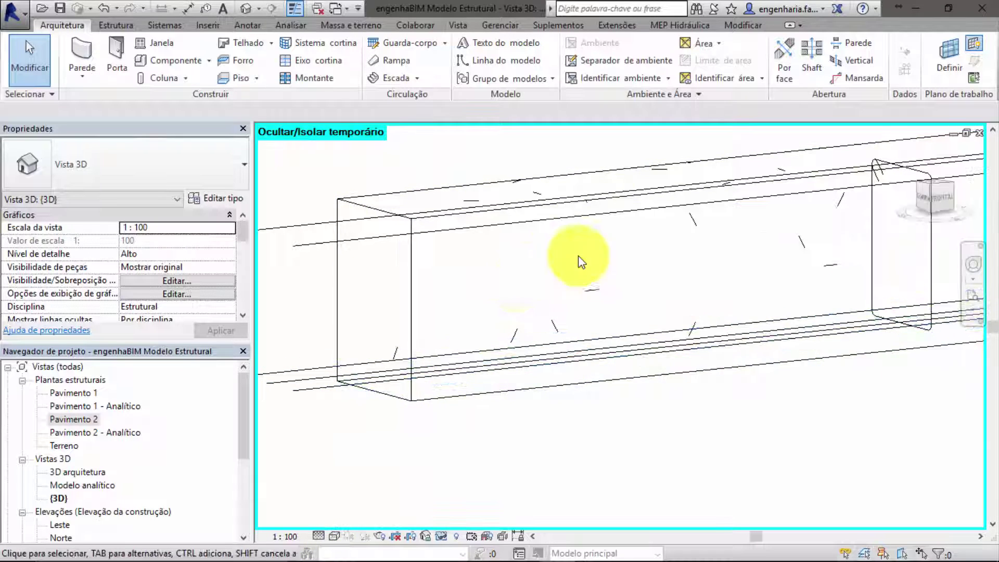
middle_click_drag(581, 262, 546, 346)
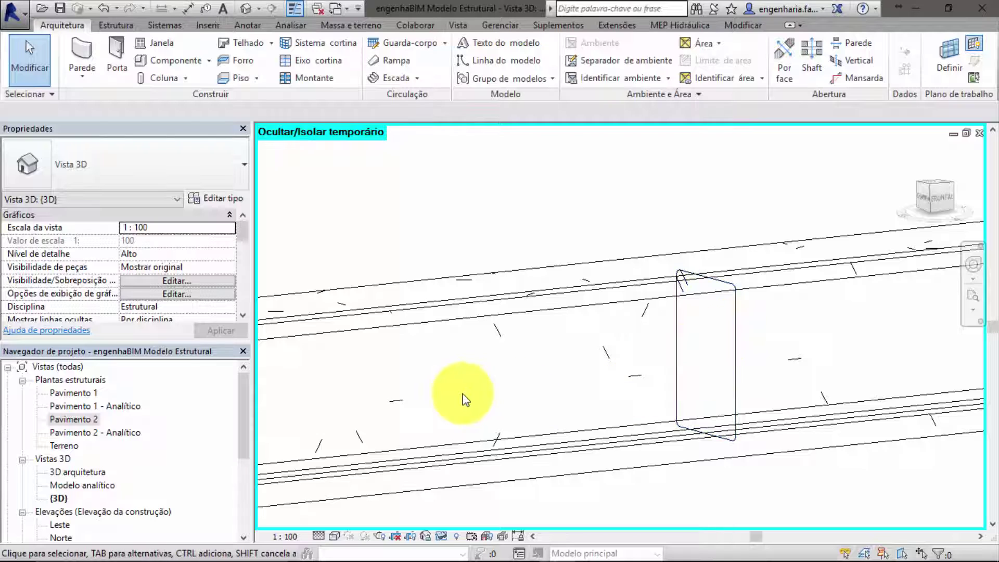
scroll(758, 330, "up", 2)
scroll(401, 406, "up", 2)
scroll(376, 348, "up", 2)
scroll(359, 447, "down", 1)
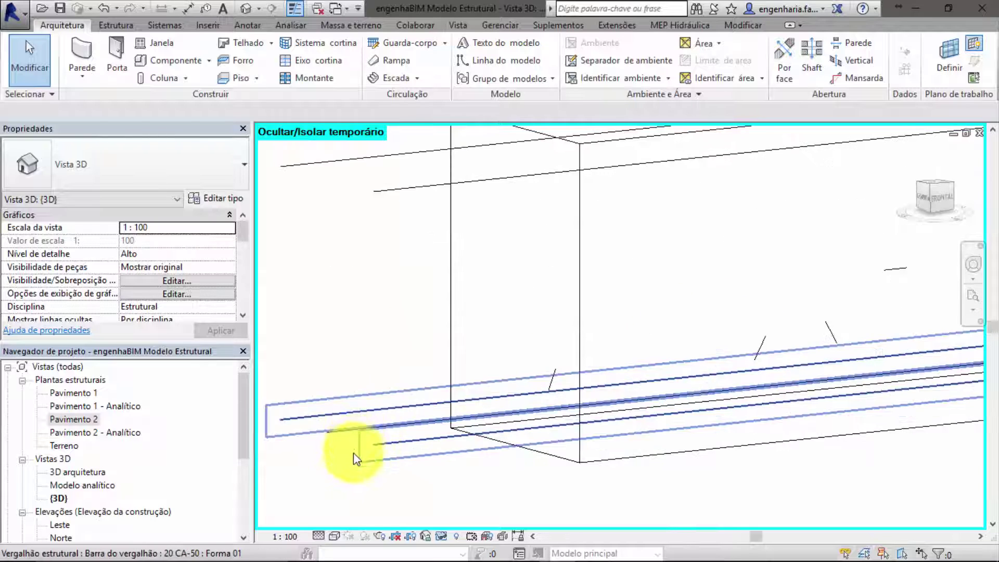
scroll(375, 357, "down", 2)
scroll(404, 352, "down", 2)
scroll(489, 342, "down", 2)
middle_click_drag(640, 348, 535, 392)
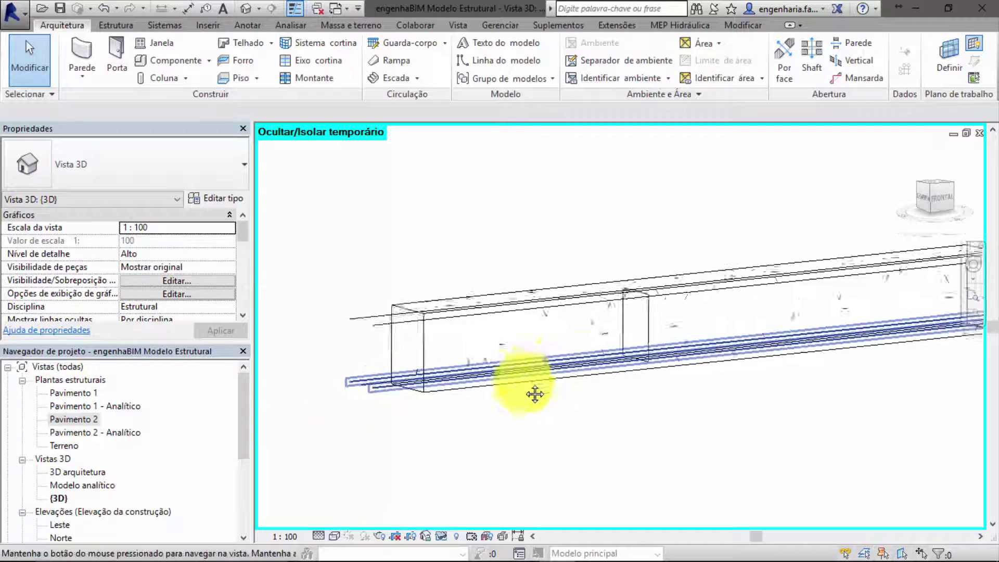
left_click(334, 536)
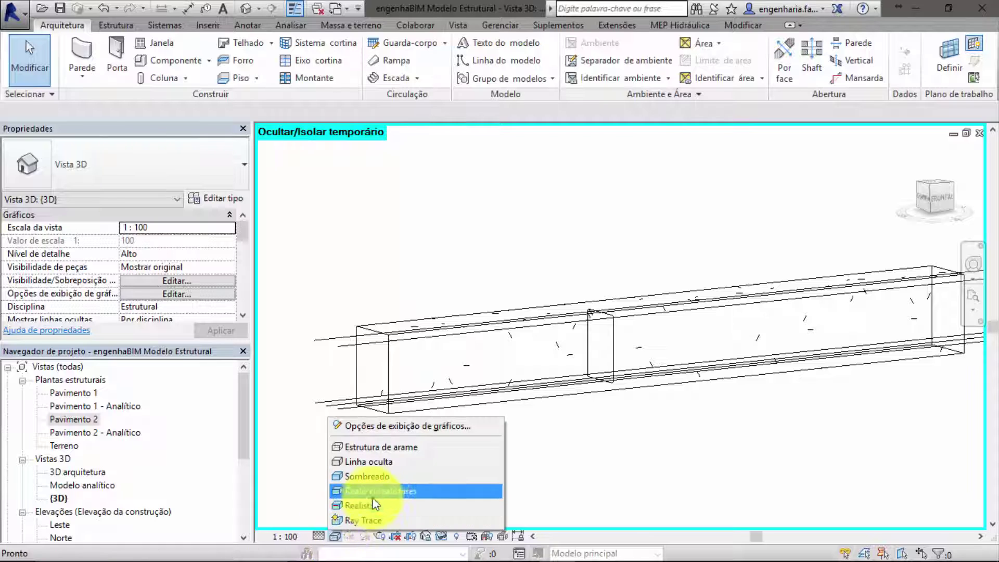
left_click(376, 489)
left_click(335, 536)
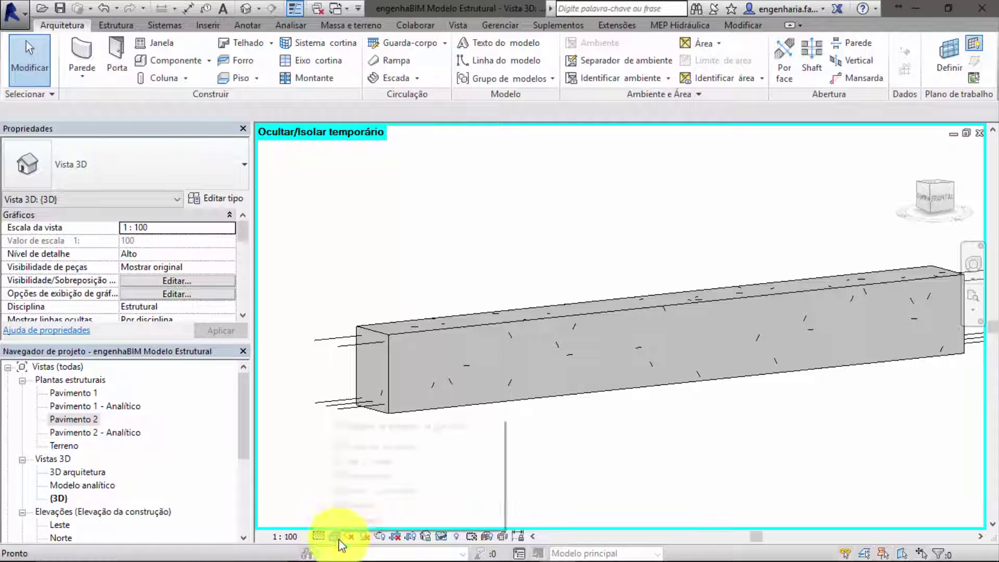
left_click(351, 510)
scroll(547, 398, "down", 2)
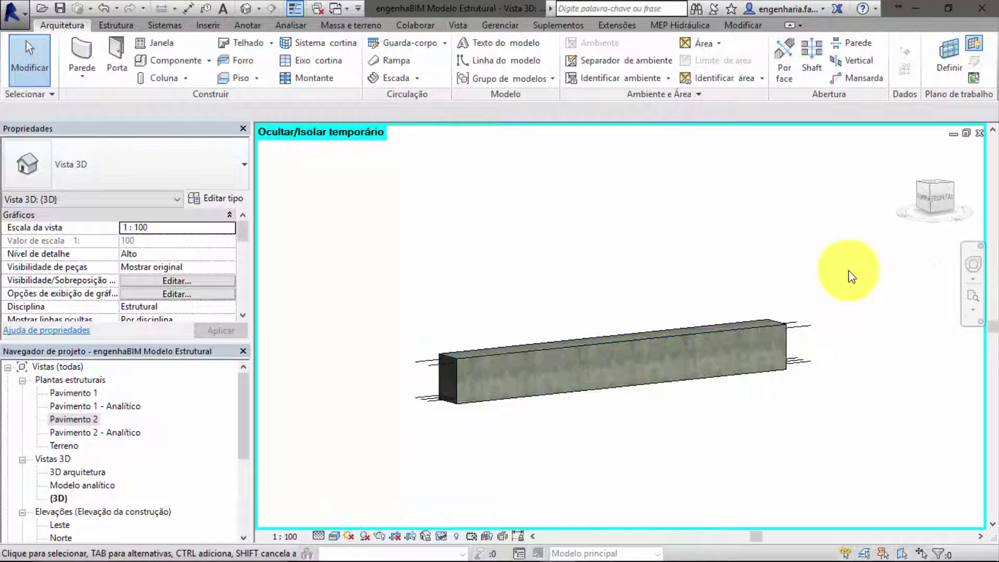
left_click_drag(840, 269, 336, 462)
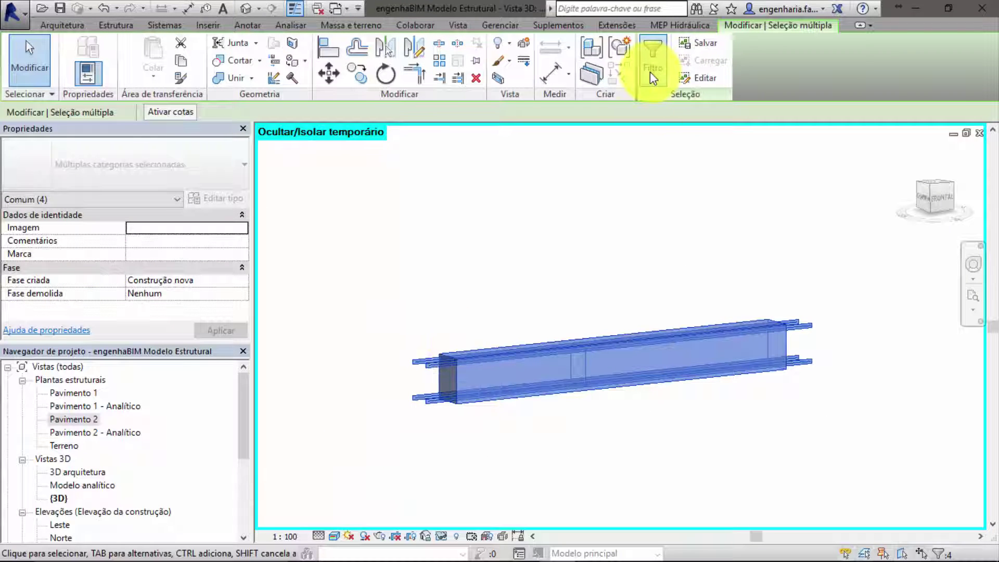
- Filter the selection to keep only the Vergalhão estrutural category
left_click(650, 71)
left_click(587, 217)
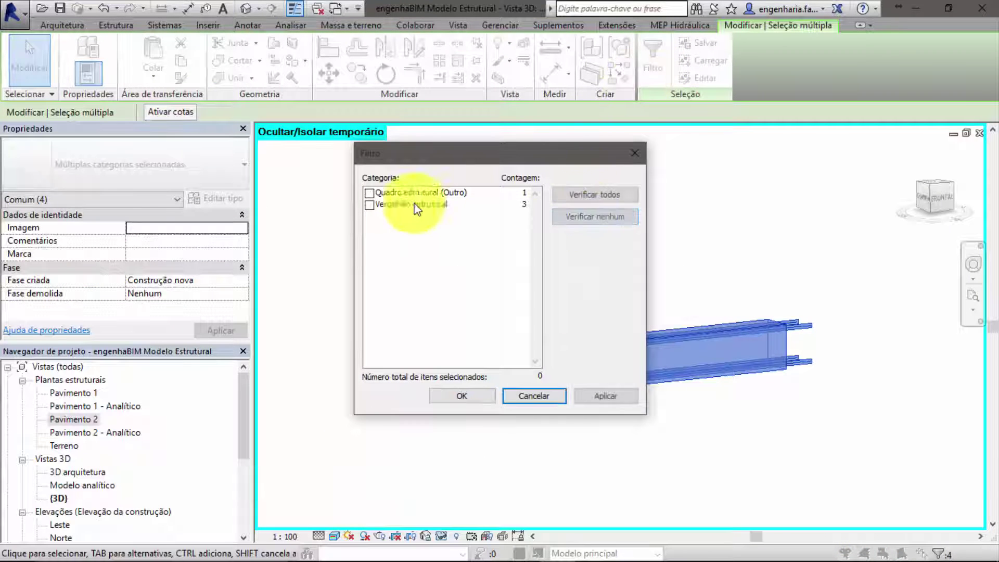
left_click(370, 205)
left_click(445, 397)
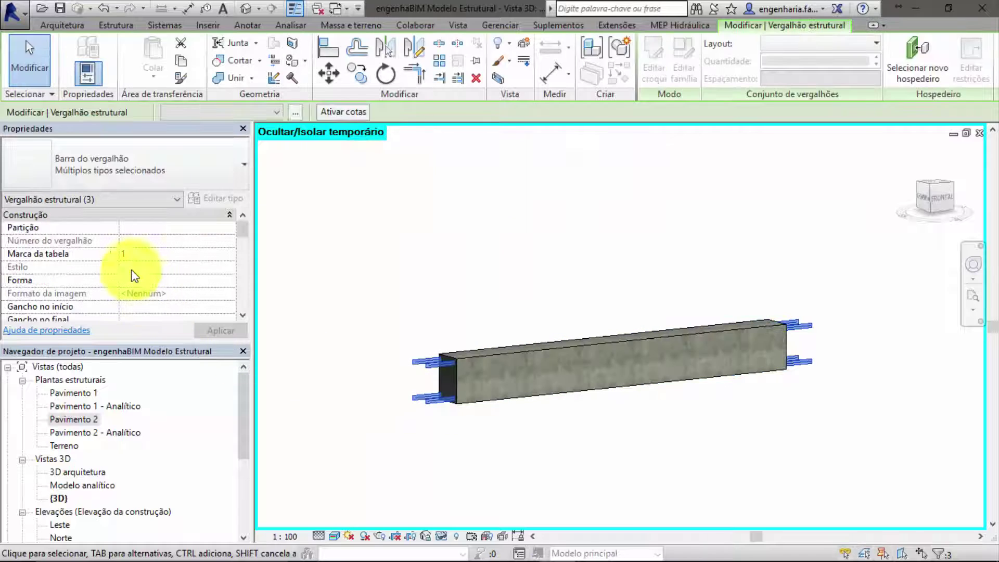
scroll(174, 254, "down", 3)
scroll(174, 253, "down", 2)
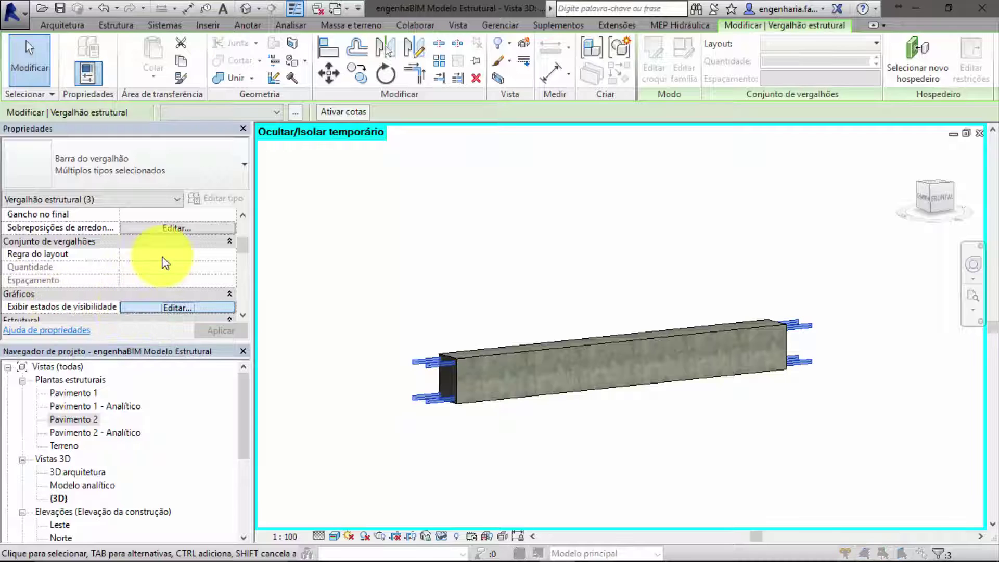
- Make the rebar display unobscured (Vista não-obscurecida) in the {3D} view
left_click(177, 307)
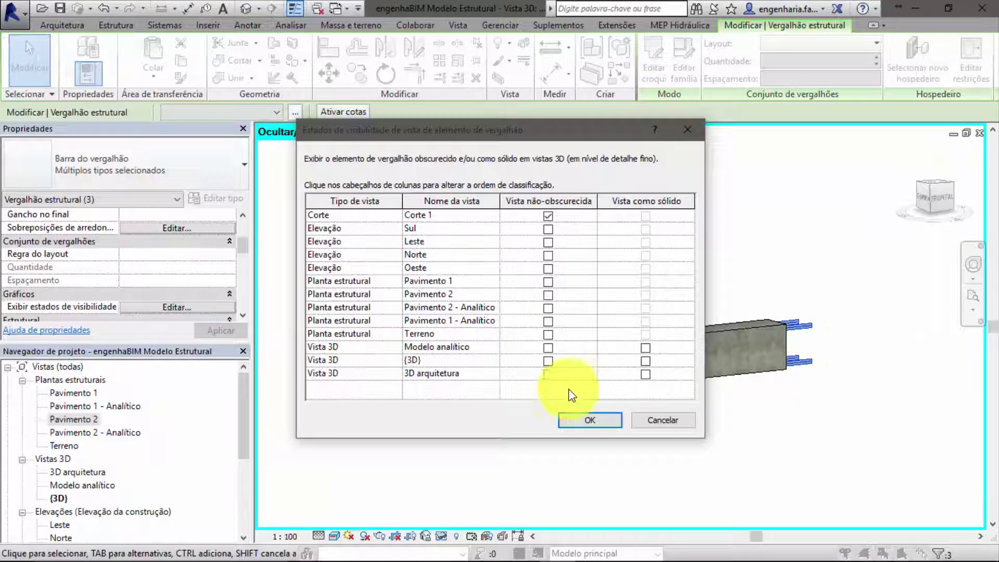
left_click(547, 361)
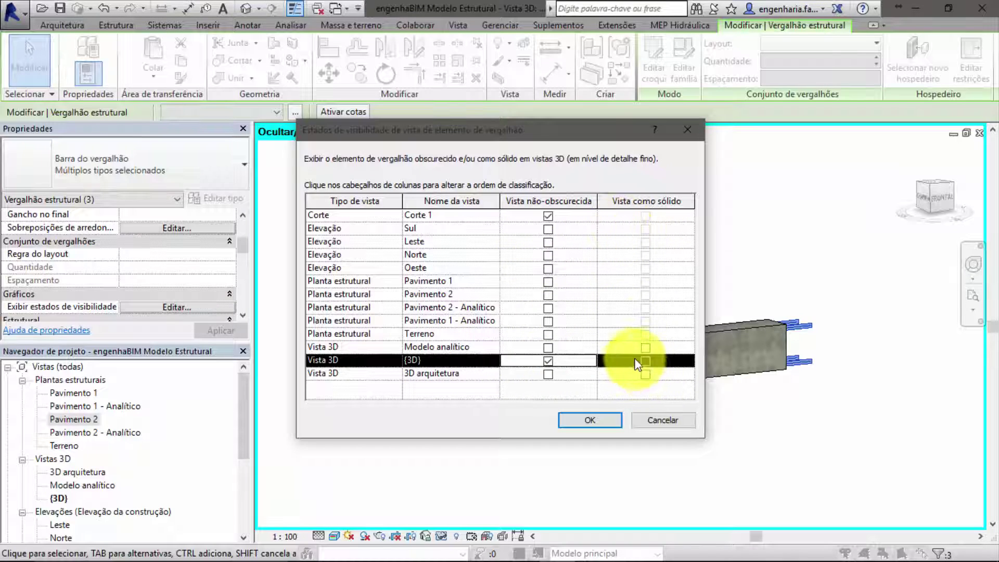
left_click(593, 421)
left_click(444, 264)
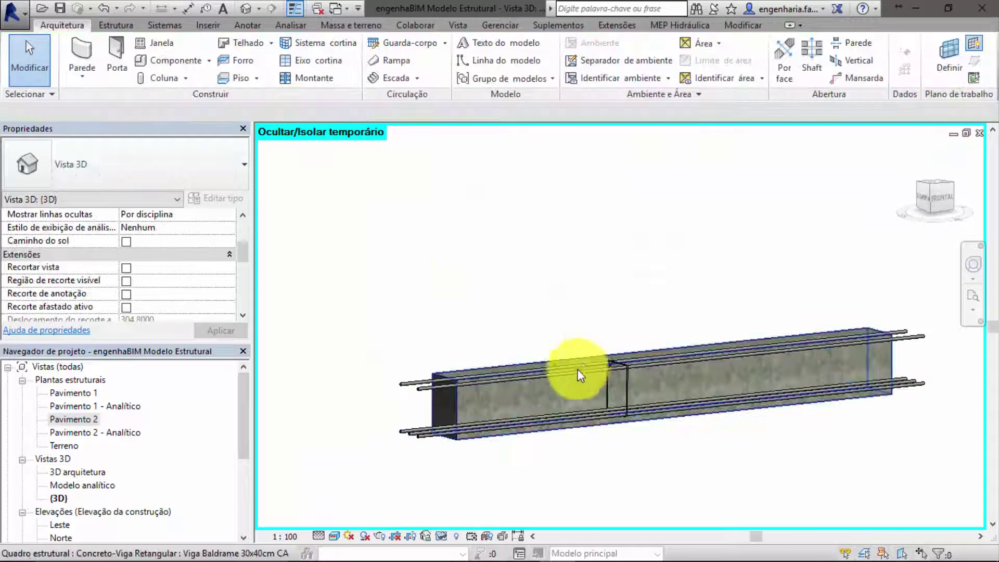
scroll(572, 402, "up", 3)
scroll(573, 403, "up", 2)
middle_click_drag(538, 397, 688, 315)
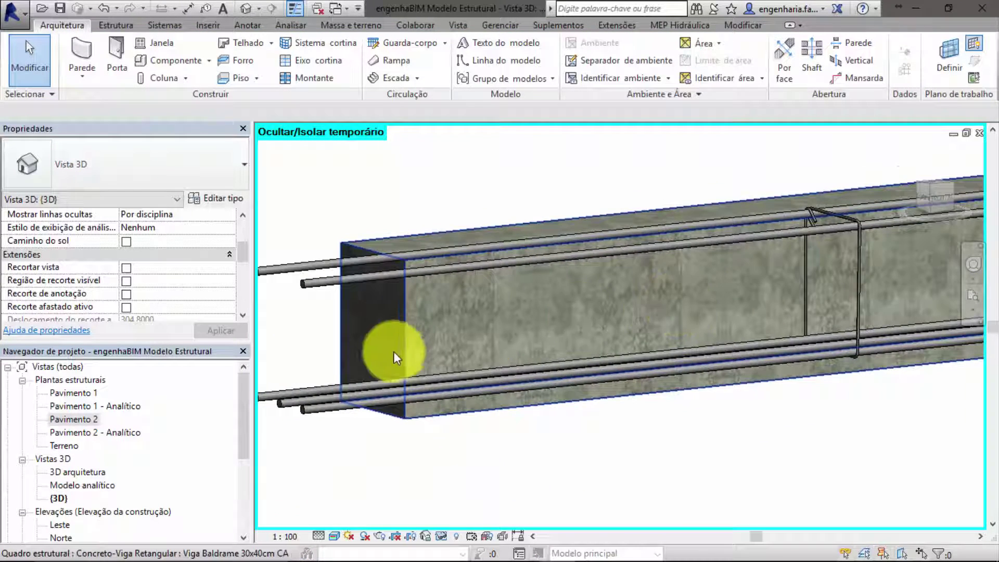
- Change both longitudinal rebar sets to 12.5 CA-50
middle_click_drag(393, 351, 555, 370, "shift")
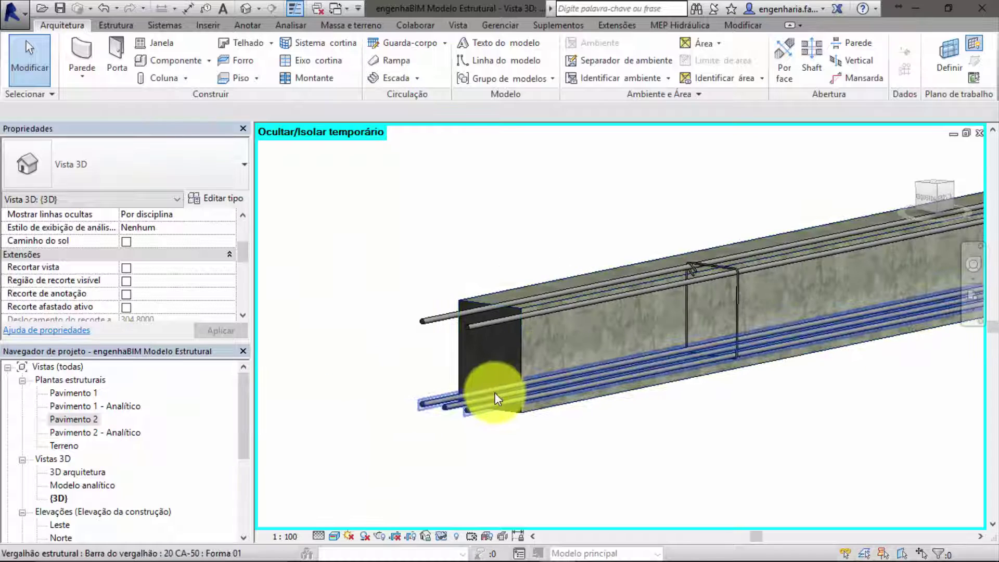
left_click(494, 394)
left_click(470, 327, "ctrl")
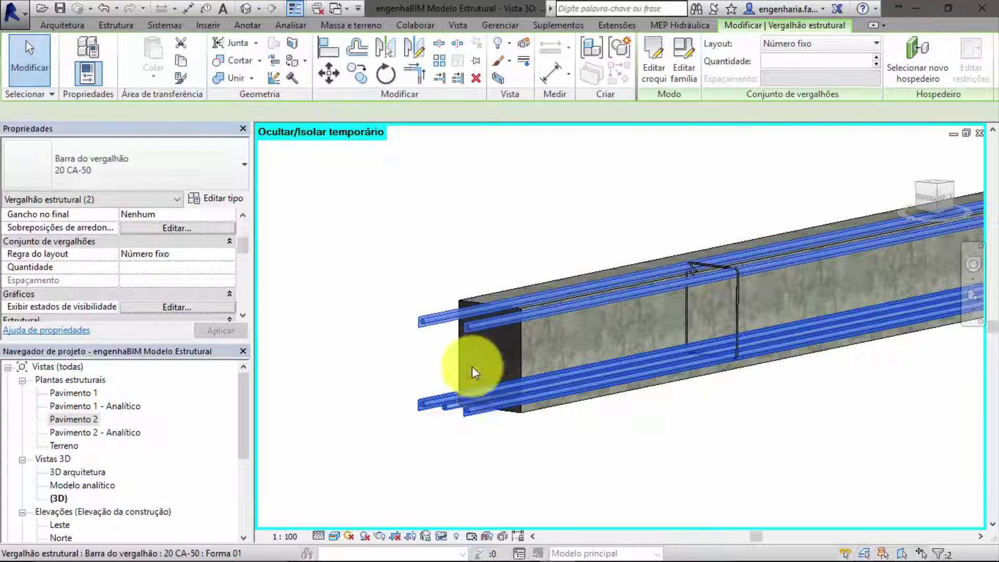
left_click(156, 179)
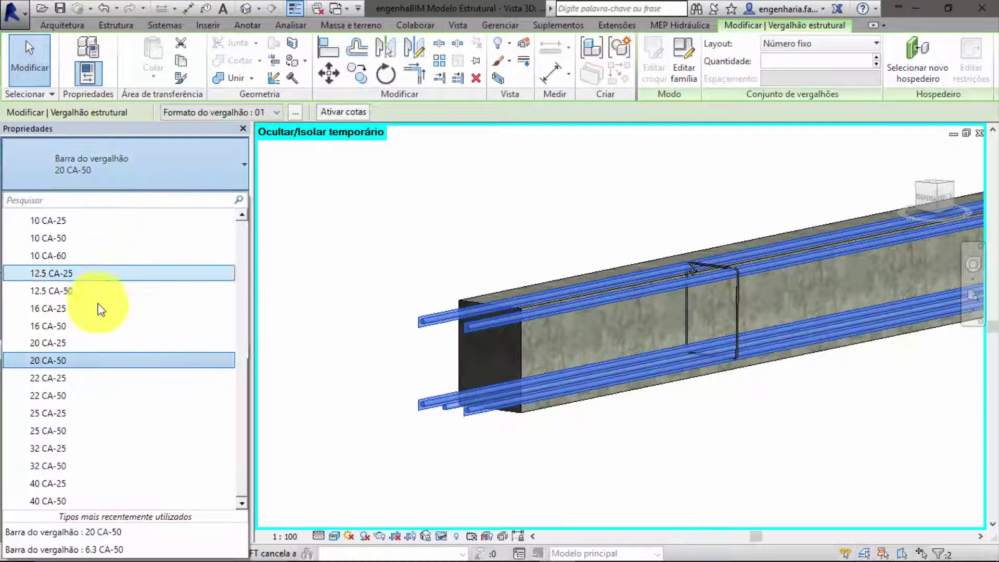
left_click(80, 295)
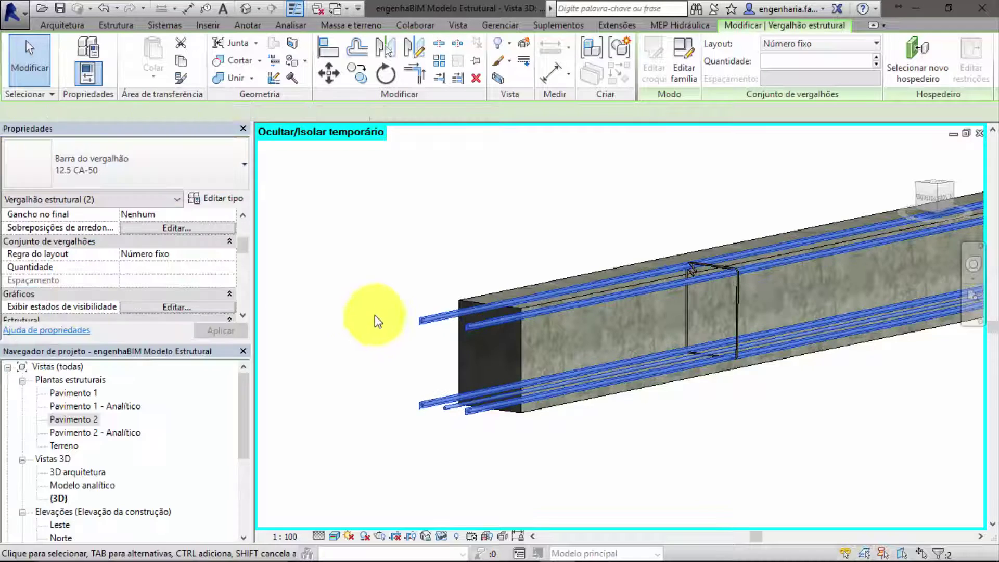
left_click(431, 237)
scroll(584, 334, "up", 3)
scroll(328, 360, "up", 2)
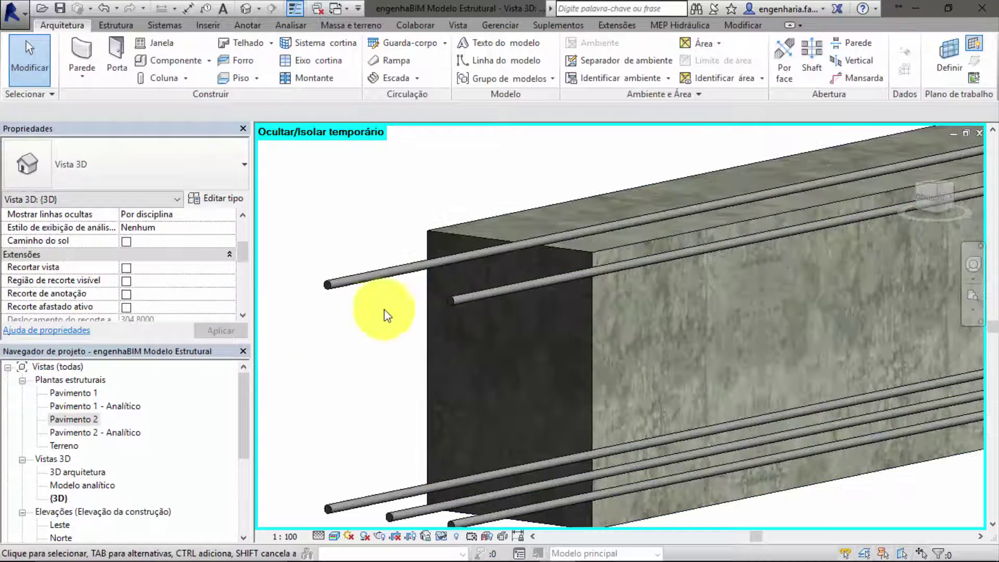
- Change the top longitudinal bars to 10 CA-50
left_click(441, 303)
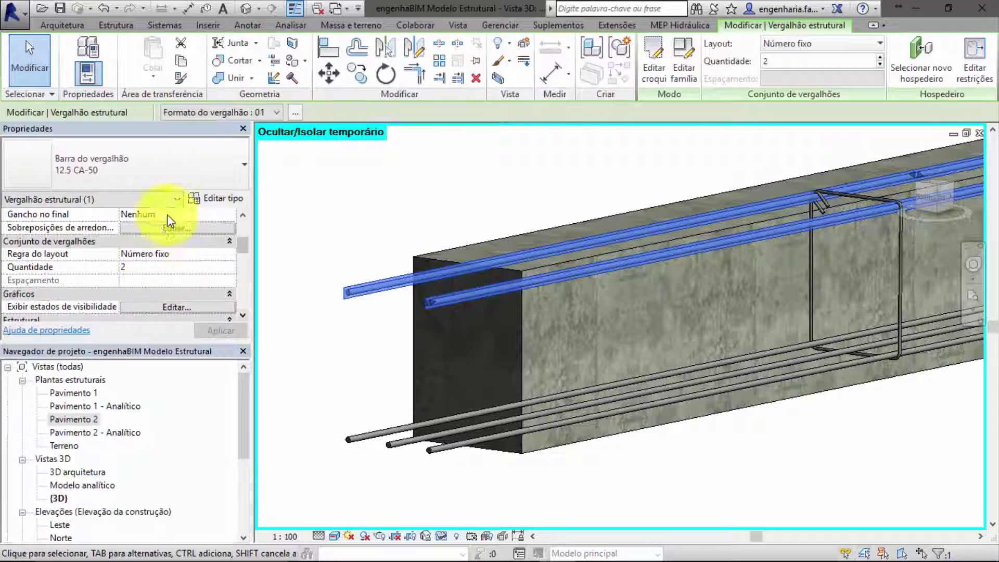
left_click(170, 170)
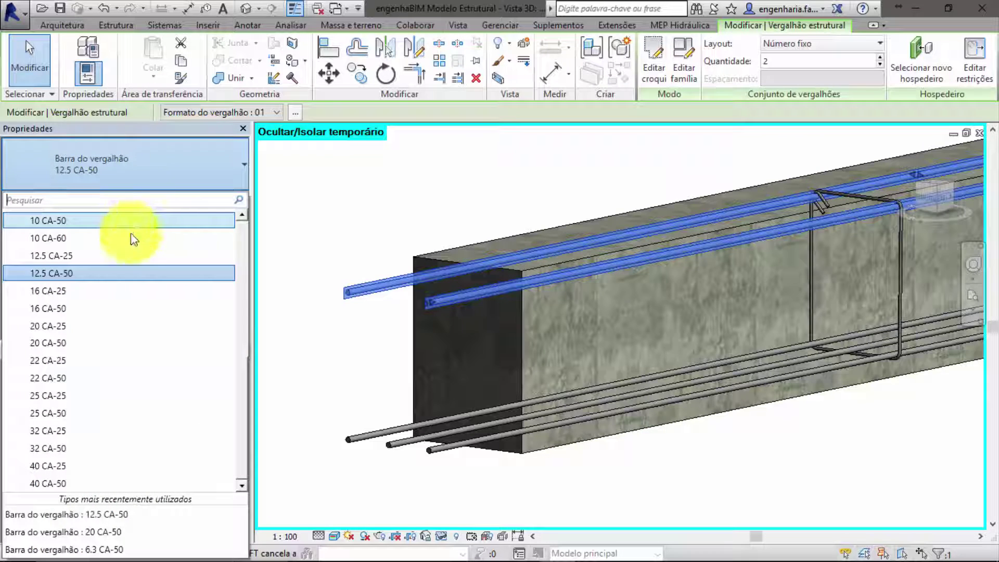
left_click(104, 222)
left_click(601, 209)
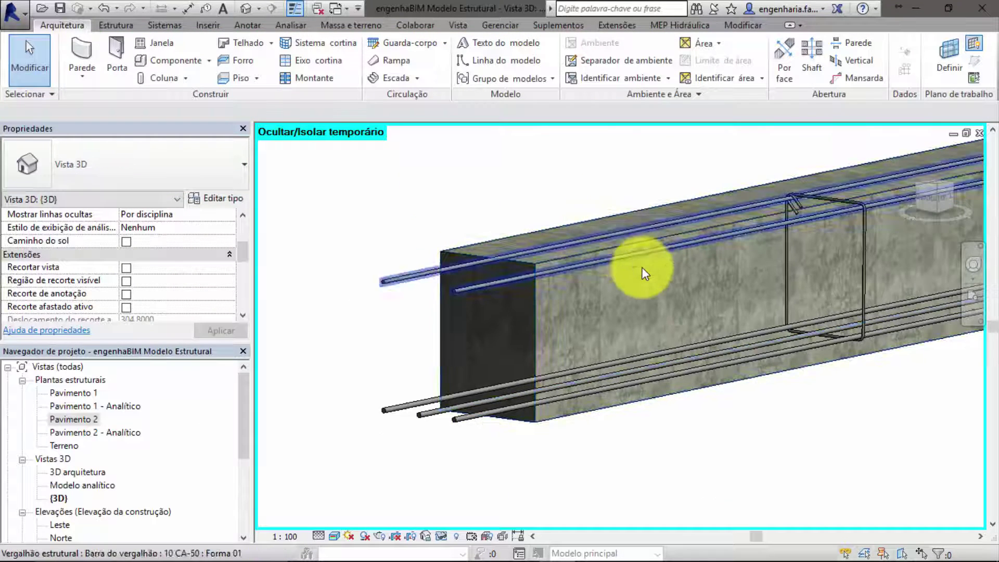
middle_click_drag(642, 267, 439, 336)
scroll(553, 297, "down", 3)
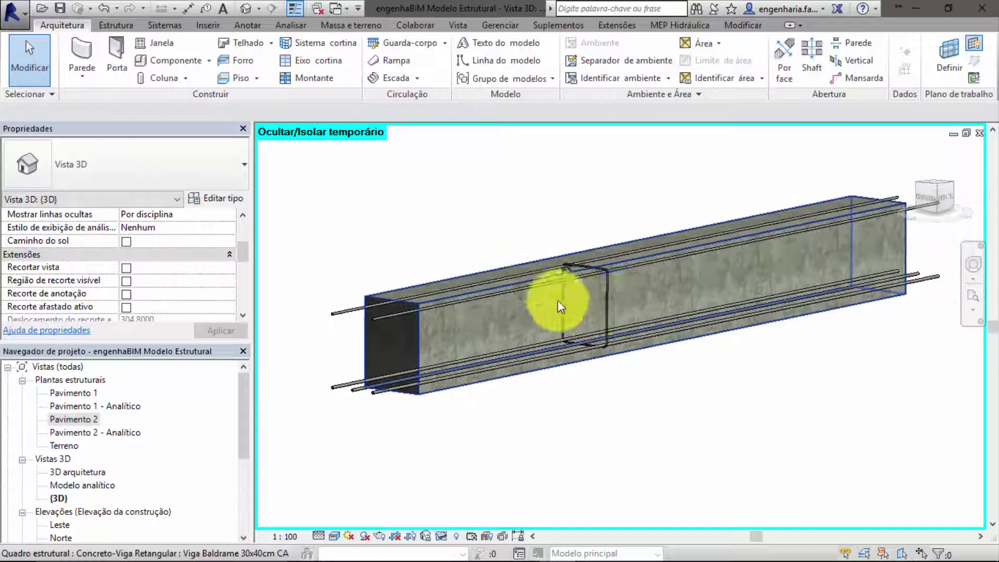
- Lay out the 6.3 CA-50 stirrup as an Espaçamento máximo set at 200 mm spacing
left_click(605, 304)
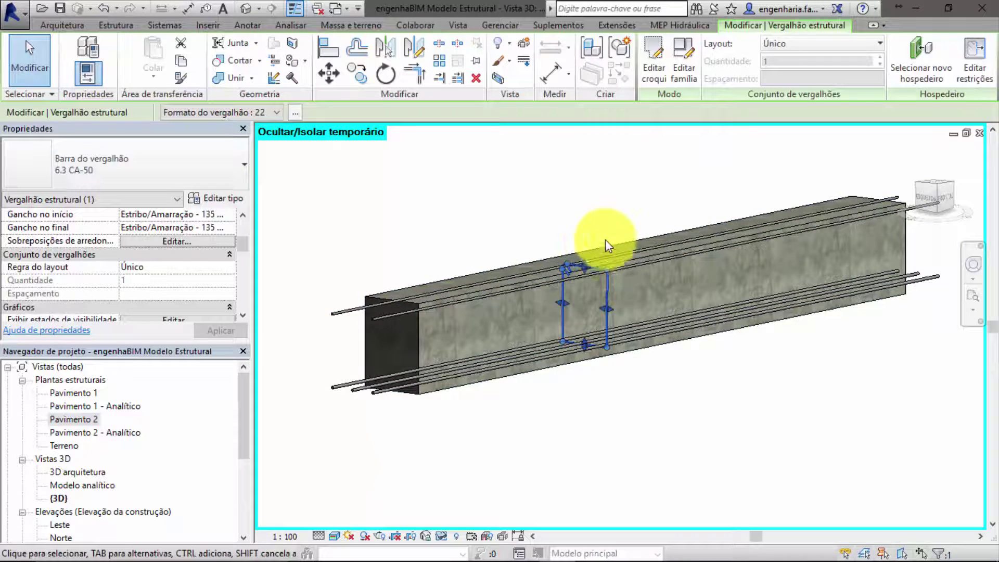
scroll(581, 308, "up", 1)
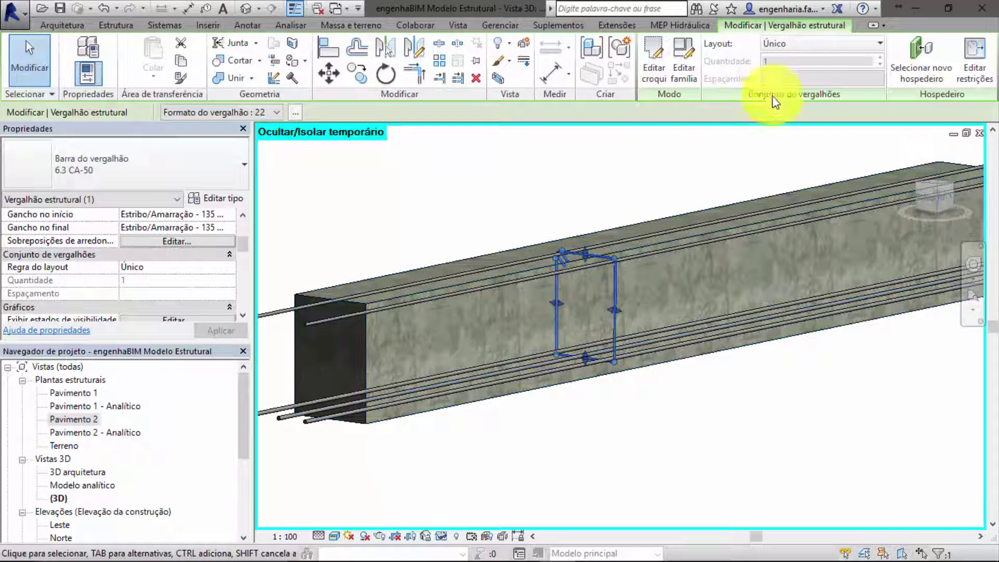
left_click(519, 179)
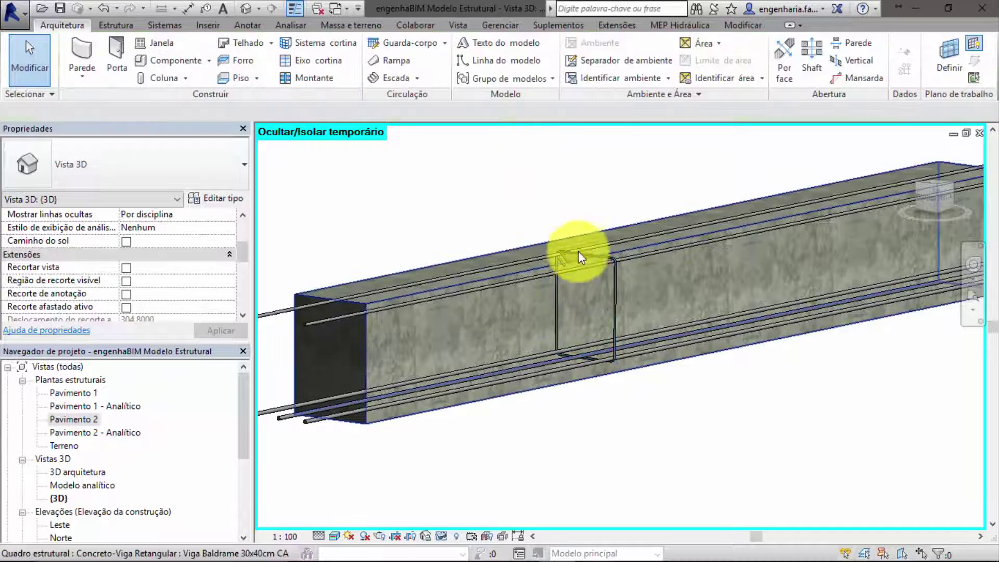
left_click(617, 288)
left_click(837, 39)
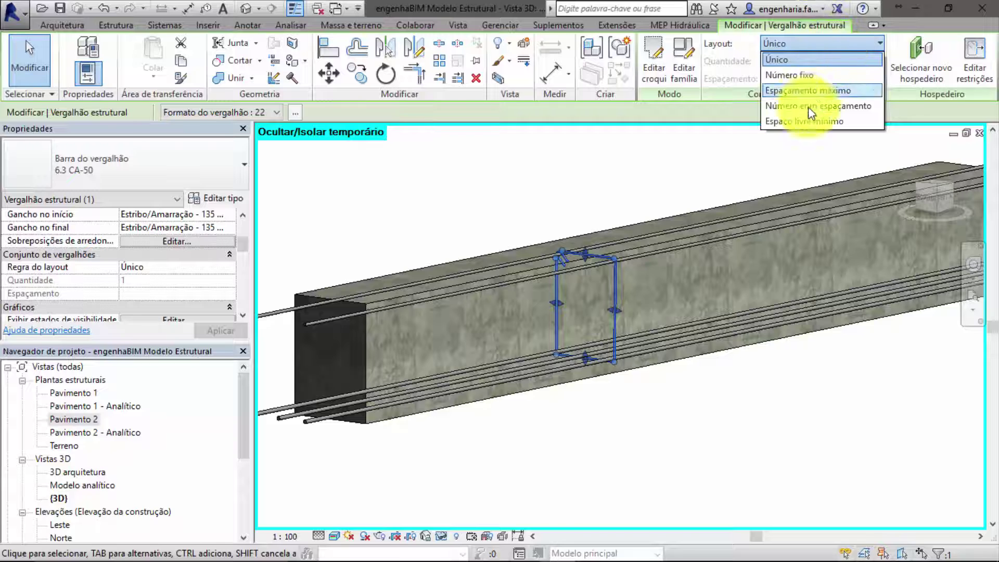
left_click(809, 91)
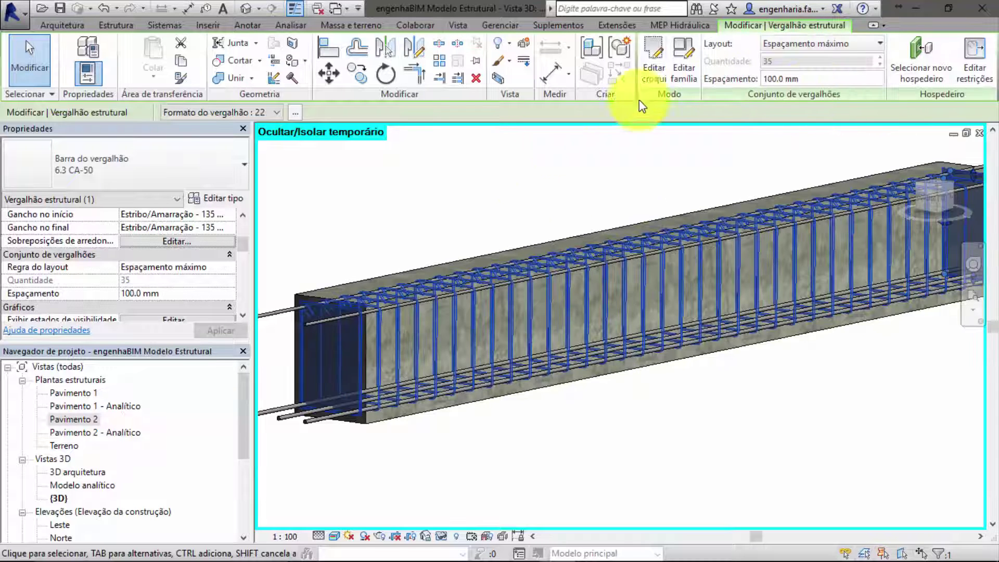
scroll(517, 217, "down", 1)
type("200")
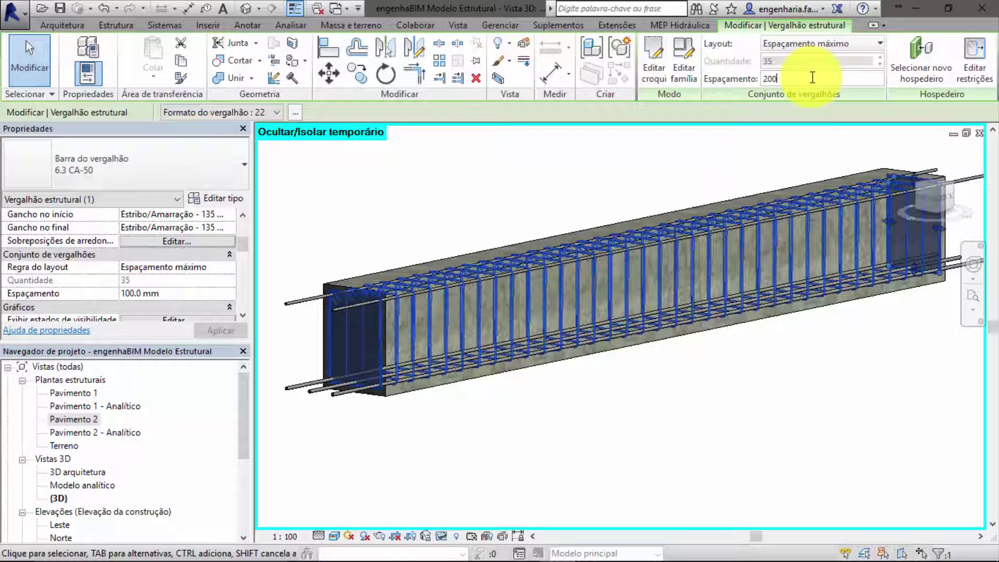
key("Return")
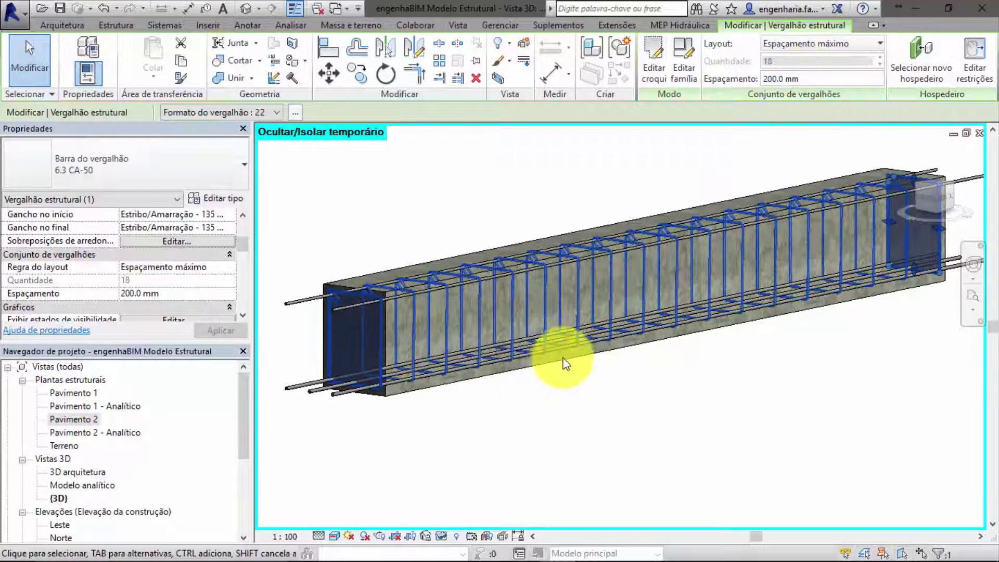
mouse_move(576, 361)
middle_mouse_down("shift")
mouse_move(547, 388)
mouse_move(580, 401)
middle_mouse_up("shift")
scroll(536, 382, "down", 3)
scroll(484, 374, "up", 2)
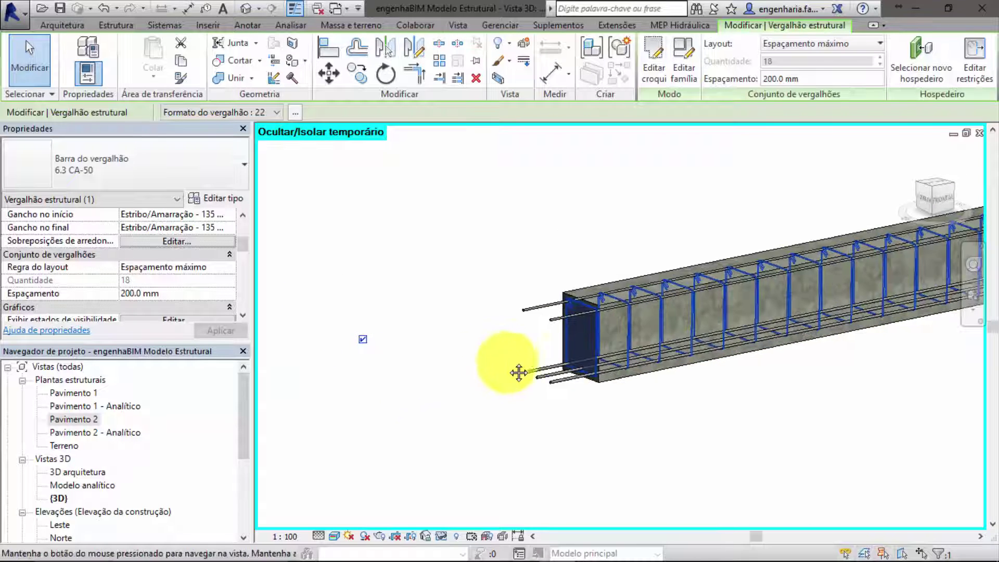
scroll(541, 366, "up", 2)
scroll(668, 346, "up", 2)
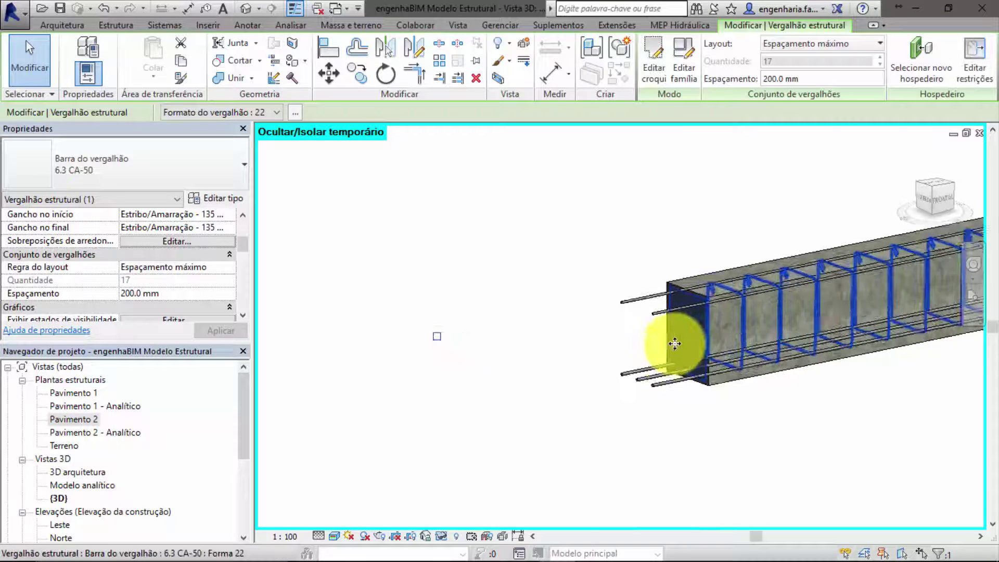
scroll(732, 316, "up", 1)
scroll(720, 320, "up", 1)
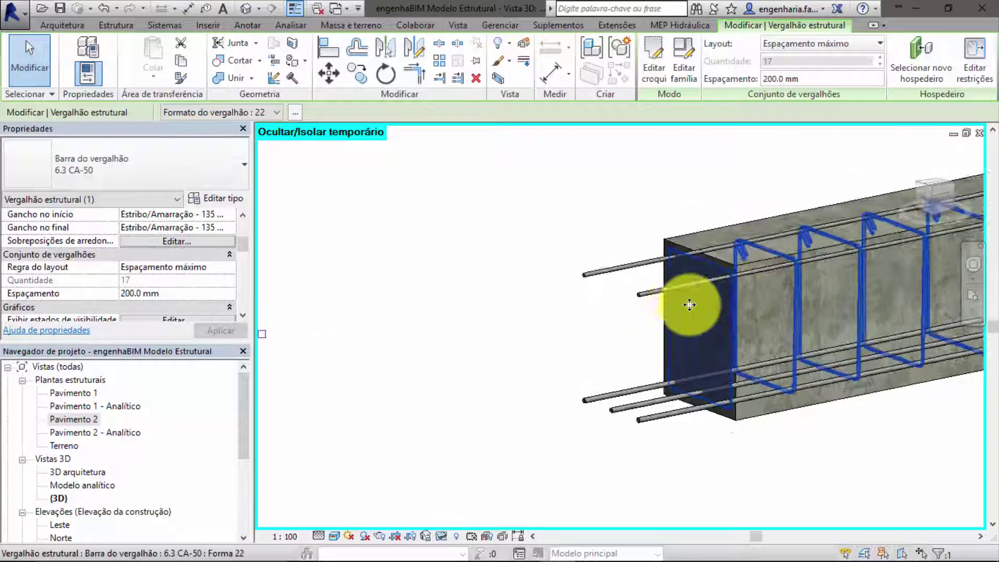
scroll(681, 307, "up", 2)
scroll(624, 328, "down", 2)
scroll(642, 338, "up", 1)
scroll(643, 338, "down", 1)
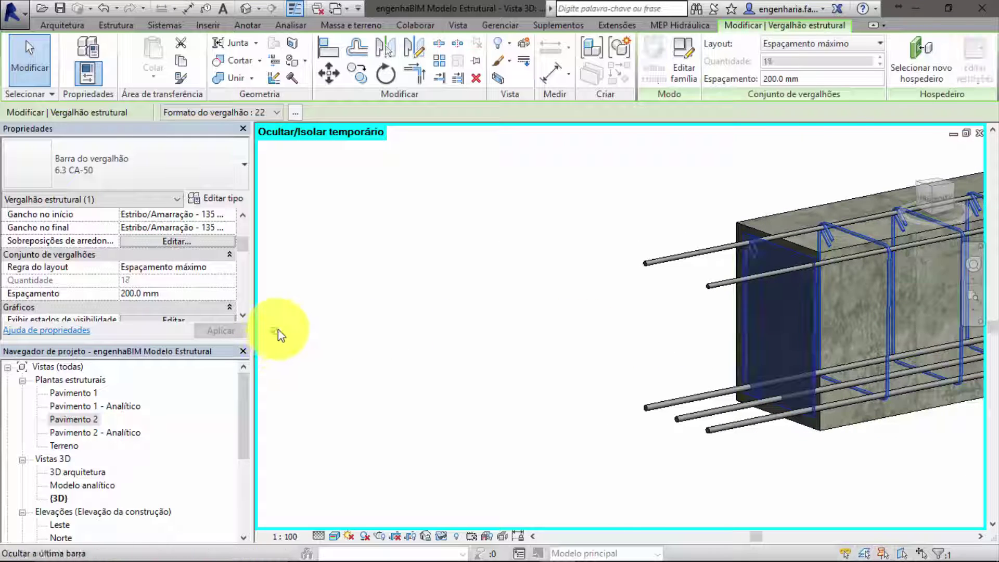
mouse_move(598, 290)
middle_mouse_down("shift")
mouse_move(696, 312)
mouse_move(444, 332)
mouse_move(785, 357)
middle_mouse_up("shift")
scroll(830, 363, "up", 2)
scroll(838, 351, "up", 2)
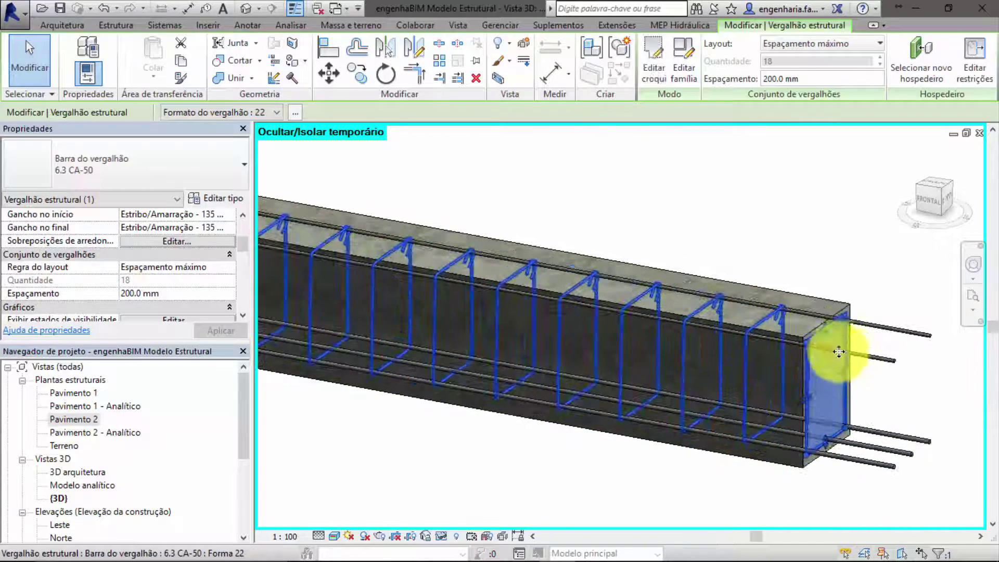
scroll(832, 330, "up", 2)
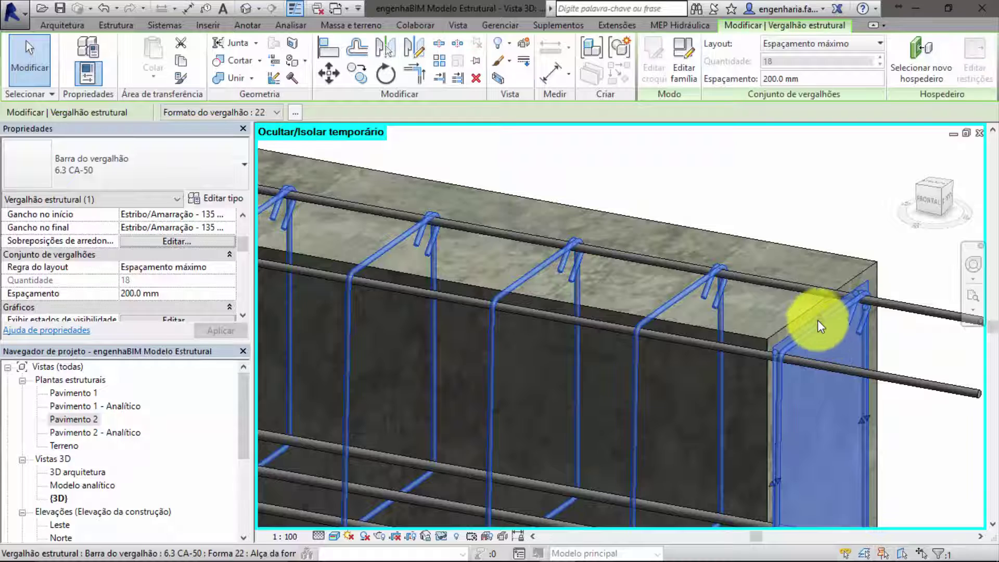
scroll(816, 319, "down", 3)
mouse_move(820, 339)
middle_mouse_down("shift")
mouse_move(803, 417)
mouse_move(850, 398)
mouse_move(912, 397)
middle_mouse_up("shift")
left_click(853, 397)
scroll(765, 429, "down", 2)
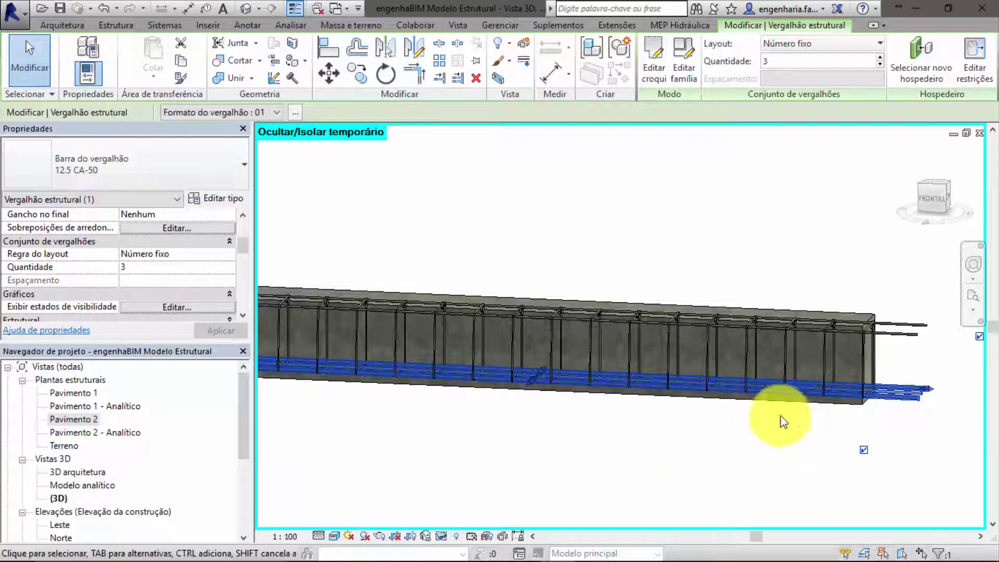
- Pull the bottom bar set's ends back toward the beam
middle_click_drag(783, 421, 684, 428)
scroll(829, 390, "up", 3)
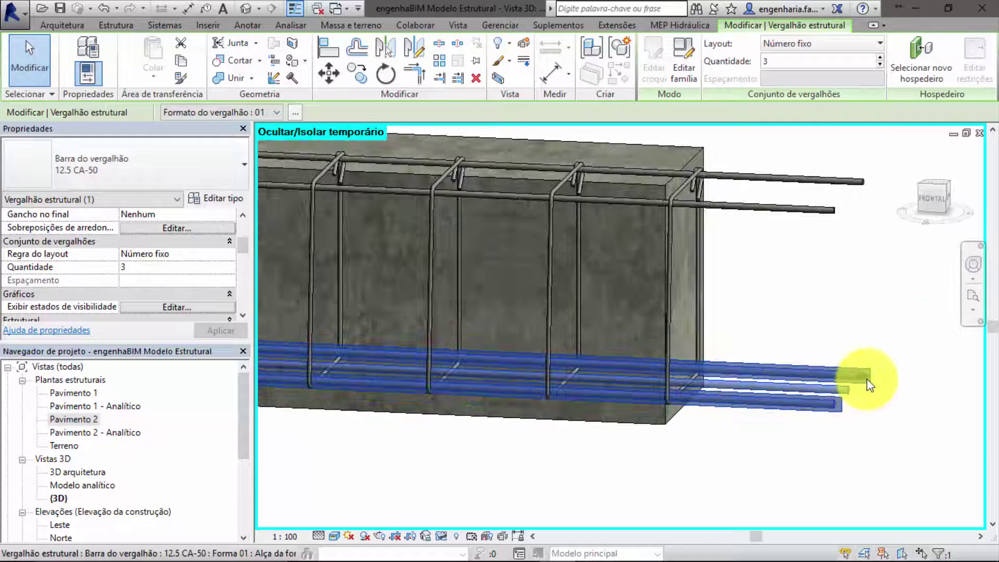
scroll(818, 401, "down", 2)
scroll(891, 397, "down", 2)
scroll(908, 404, "up", 4)
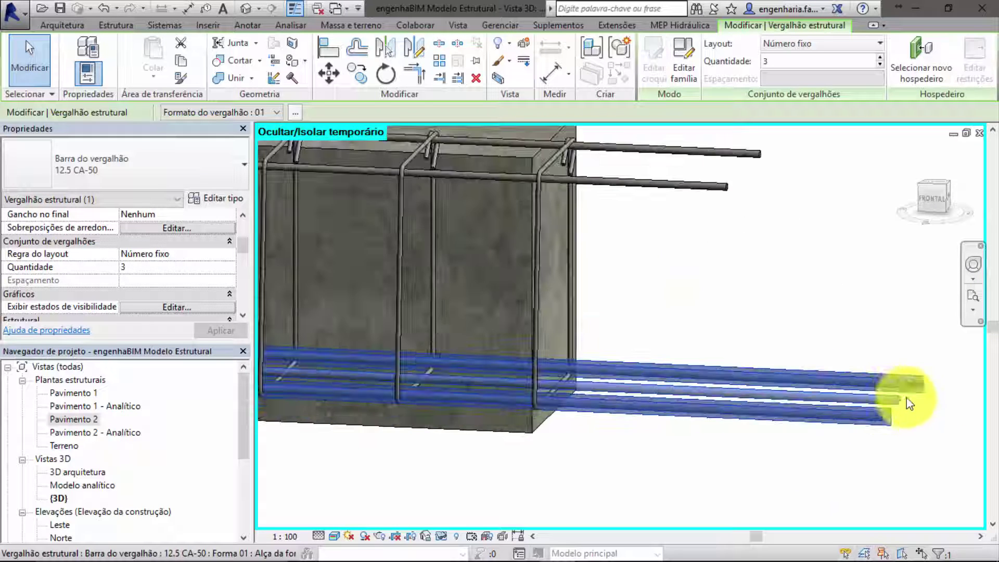
left_click_drag(911, 385, 699, 380)
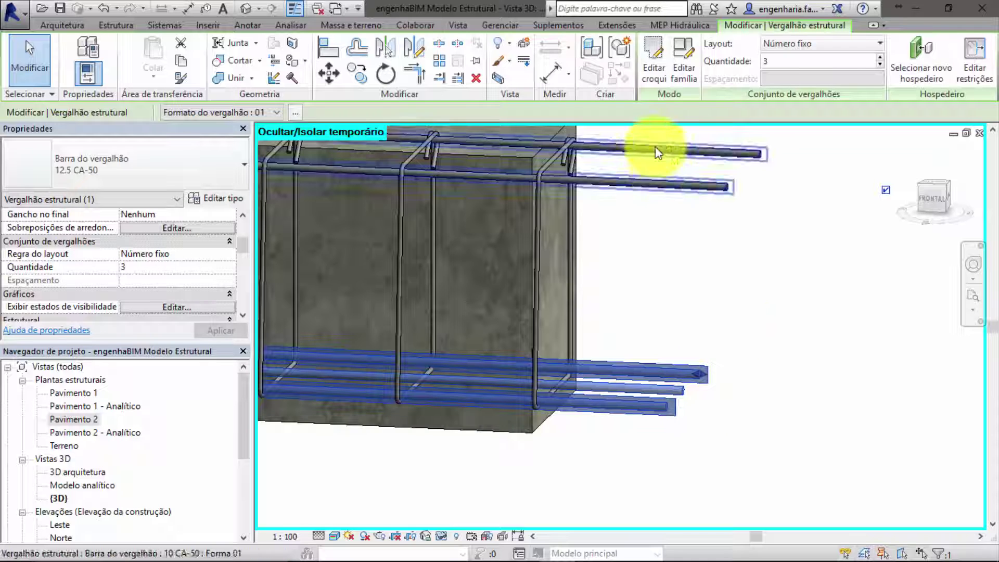
- Sketch an upward vertical bend on the bottom bars and stretch them to the beam end
left_click(661, 78)
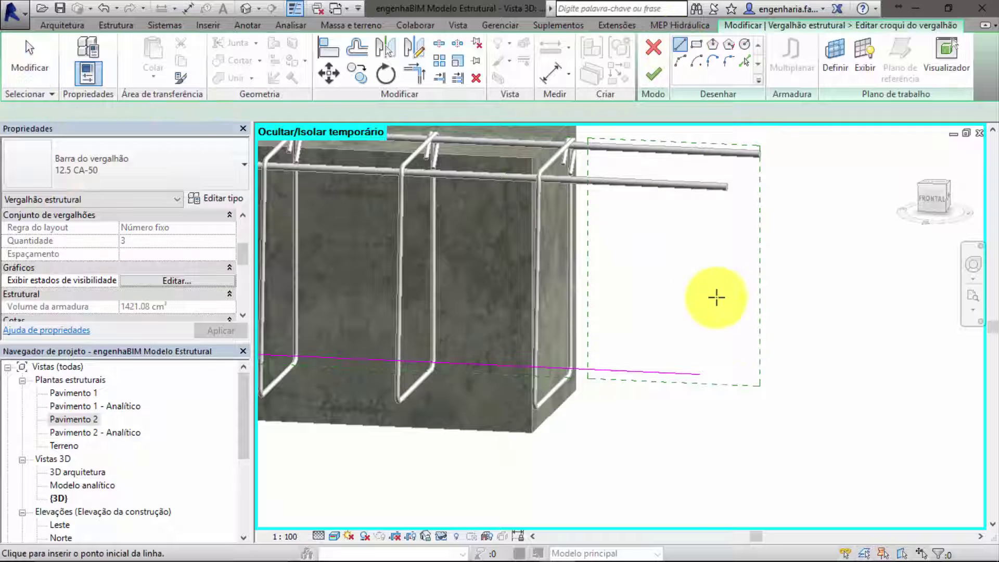
left_click(700, 373)
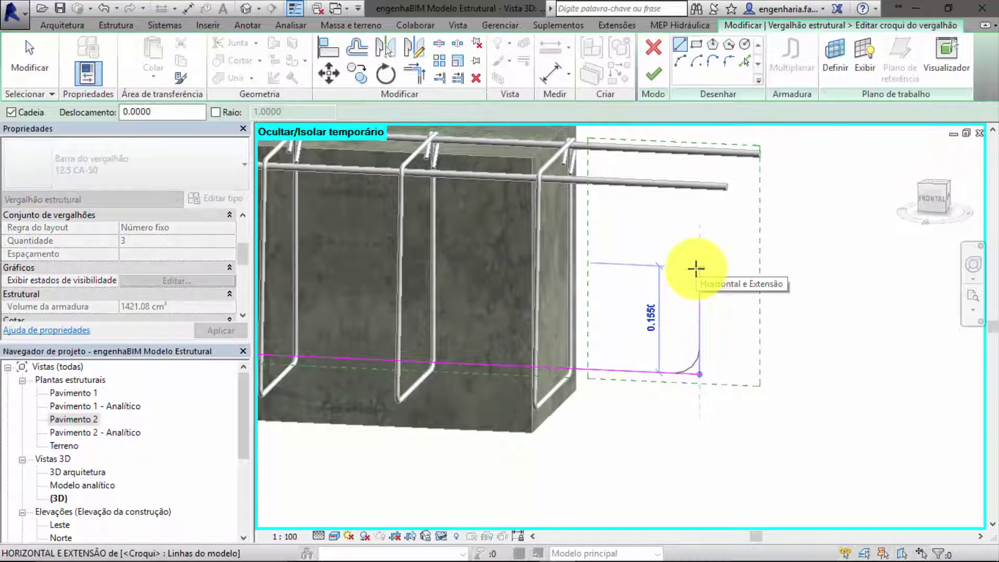
left_click(697, 269)
left_click(653, 78)
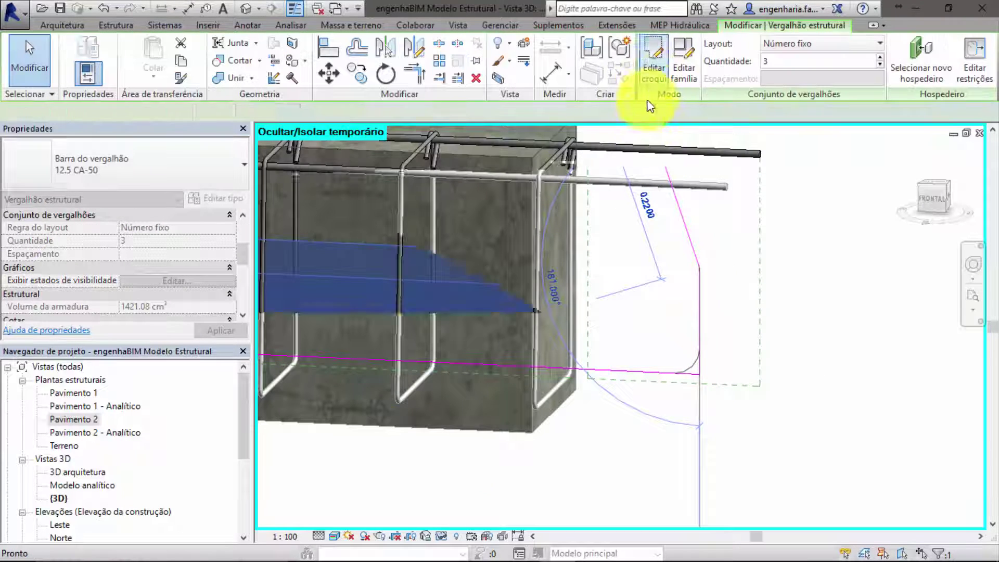
left_click(747, 291)
left_click(710, 315)
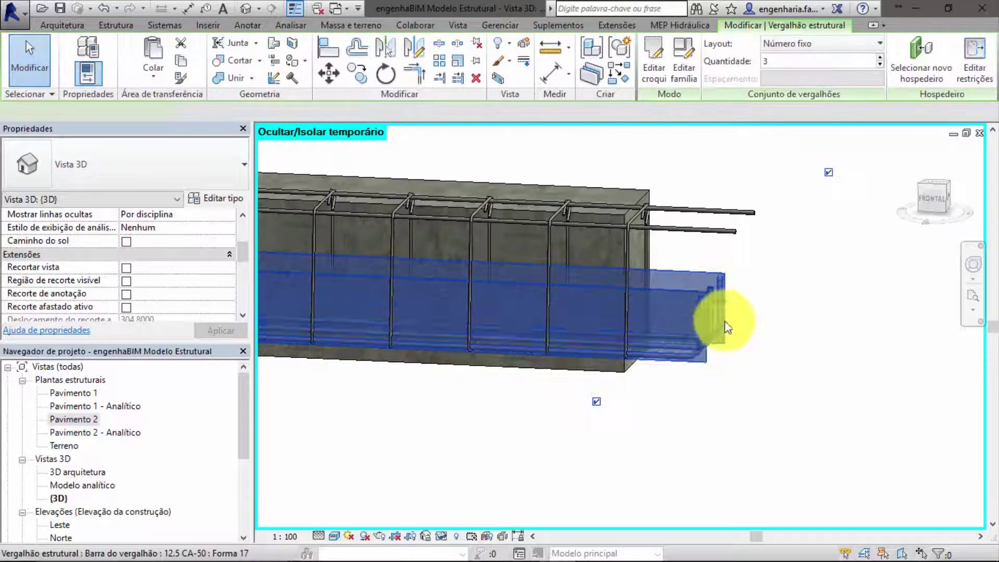
scroll(714, 284, "up", 3)
left_click_drag(719, 284, 855, 298)
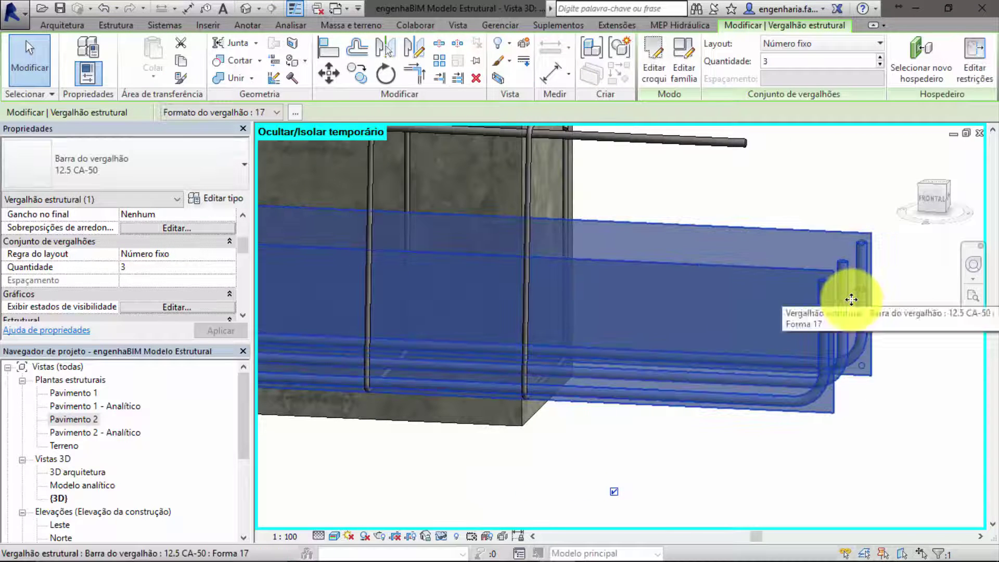
key("Escape")
mouse_move(754, 302)
middle_mouse_down("shift")
mouse_move(658, 286)
mouse_move(730, 306)
middle_mouse_up("shift")
- Reset temporary hide/isolate to restore all hidden elements
scroll(553, 290, "down", 3)
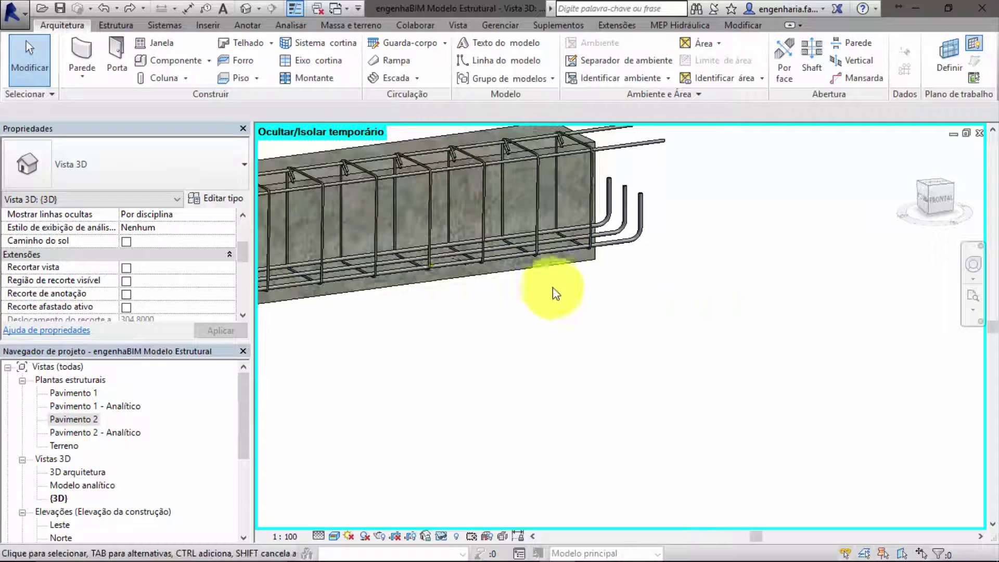
middle_click_drag(553, 289, 695, 337)
scroll(526, 368, "down", 2)
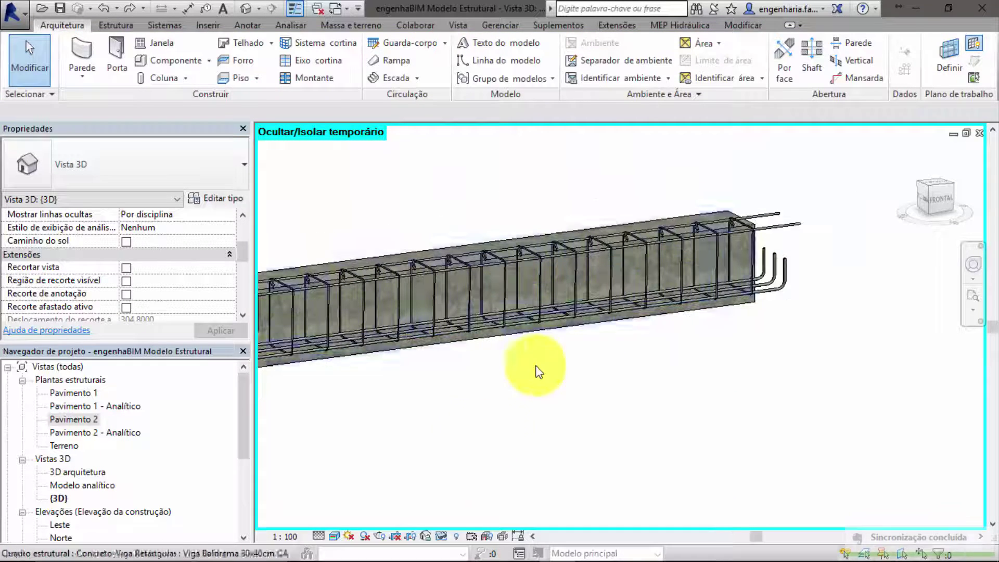
left_click(442, 536)
left_click(485, 520)
- Orbit and zoom around the full structure to view the reinforced beam from below
mouse_move(550, 446)
middle_mouse_down("shift")
mouse_move(539, 374)
mouse_move(629, 450)
mouse_move(570, 370)
middle_mouse_up("shift")
scroll(567, 409, "up", 3)
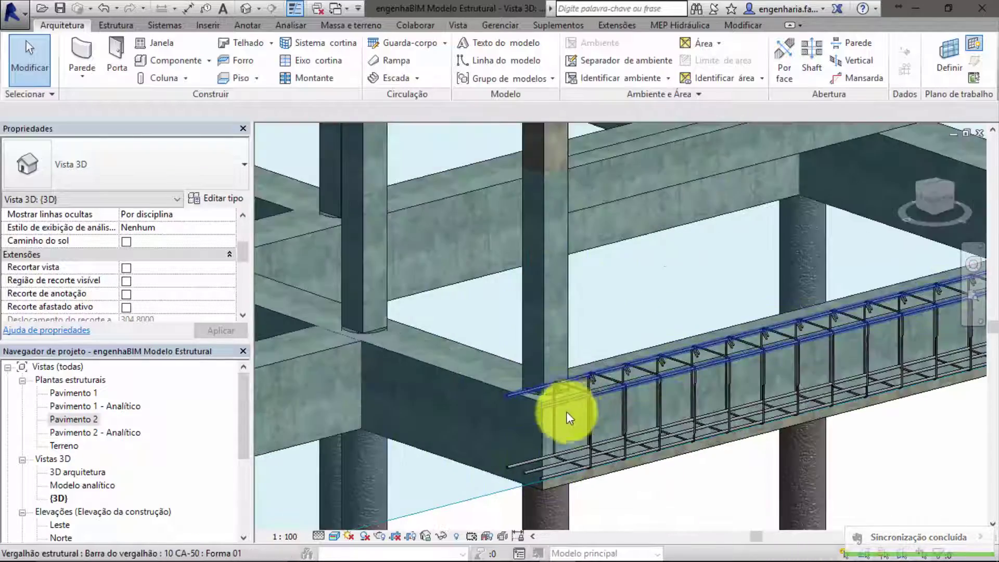
scroll(563, 416, "up", 2)
scroll(562, 417, "up", 2)
scroll(520, 411, "up", 2)
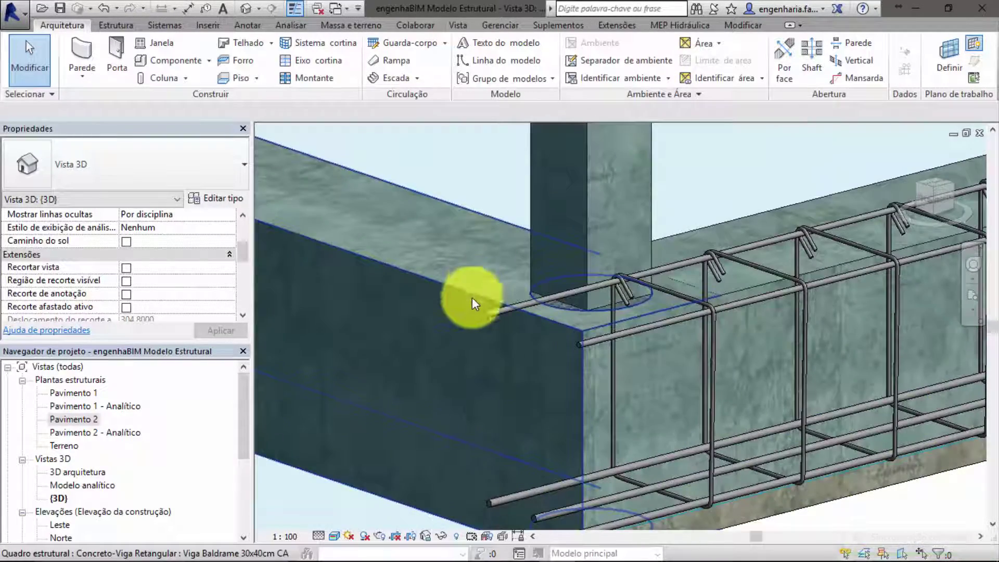
scroll(642, 336, "down", 3)
mouse_move(642, 335)
middle_mouse_down("shift")
mouse_move(653, 365)
mouse_move(591, 345)
mouse_move(709, 301)
mouse_move(564, 308)
mouse_move(597, 326)
mouse_move(546, 334)
mouse_move(569, 301)
middle_mouse_up("shift")
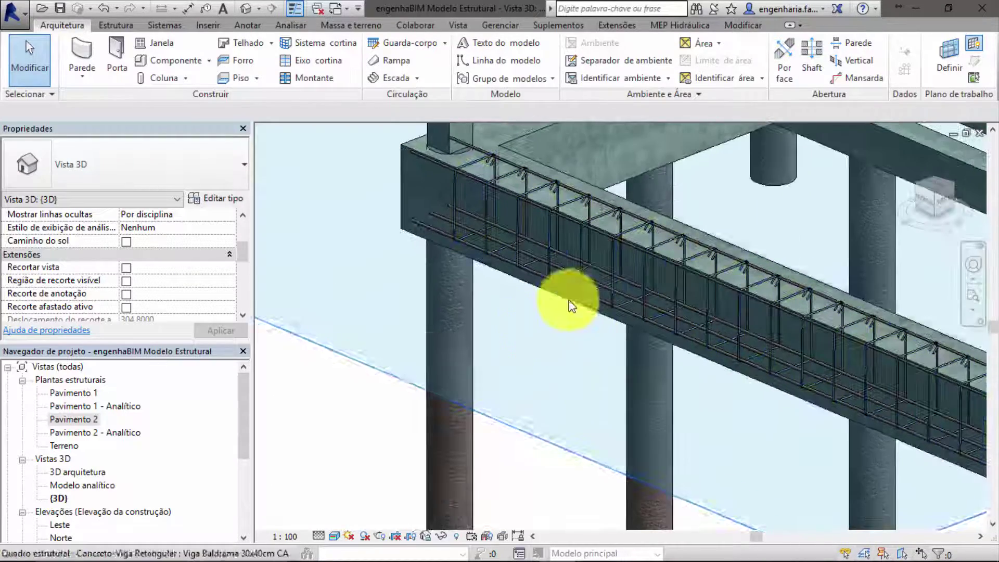
scroll(525, 210, "up", 2)
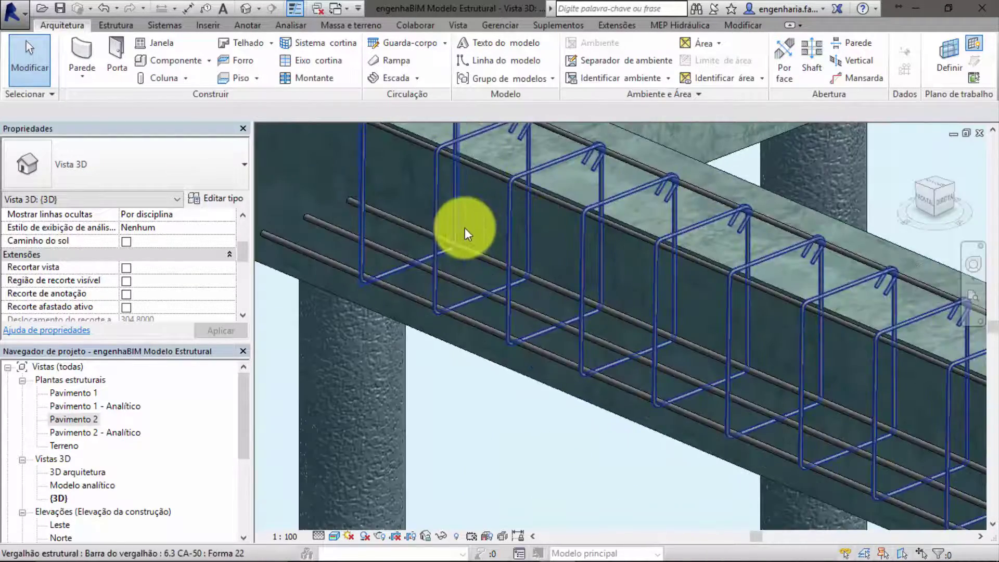
scroll(464, 227, "down", 3)
mouse_move(466, 245)
middle_mouse_down("shift")
mouse_move(554, 296)
mouse_move(709, 263)
middle_mouse_up("shift")
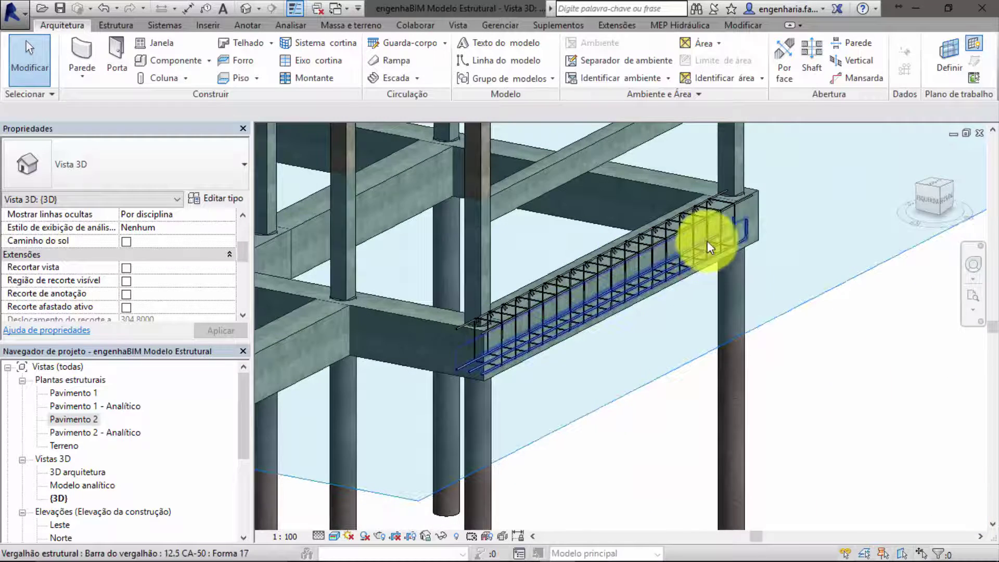